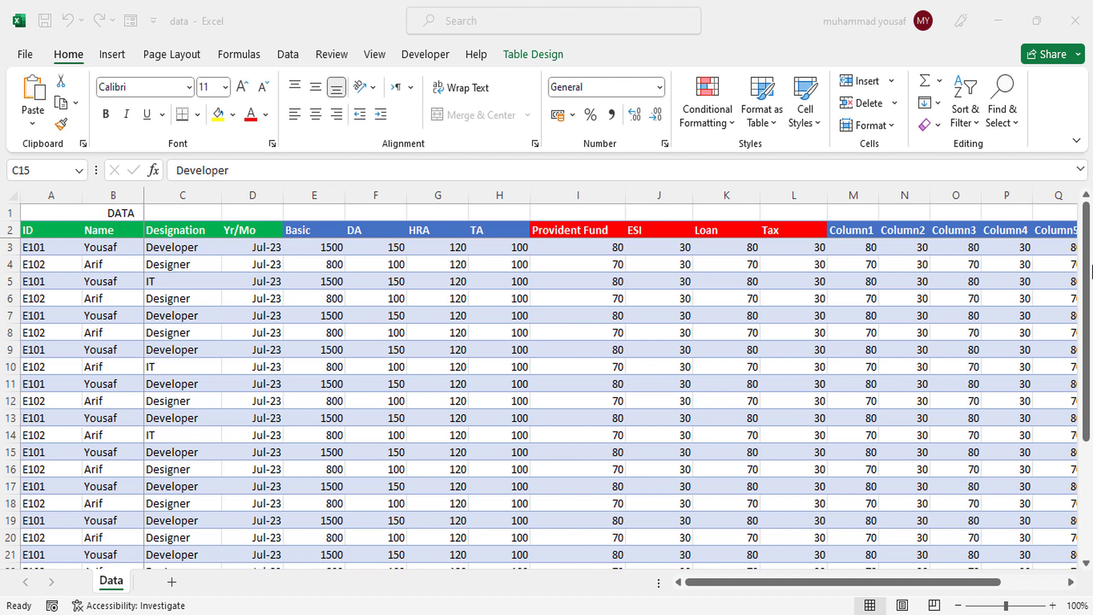
left_click_drag(1090, 369, 1089, 546)
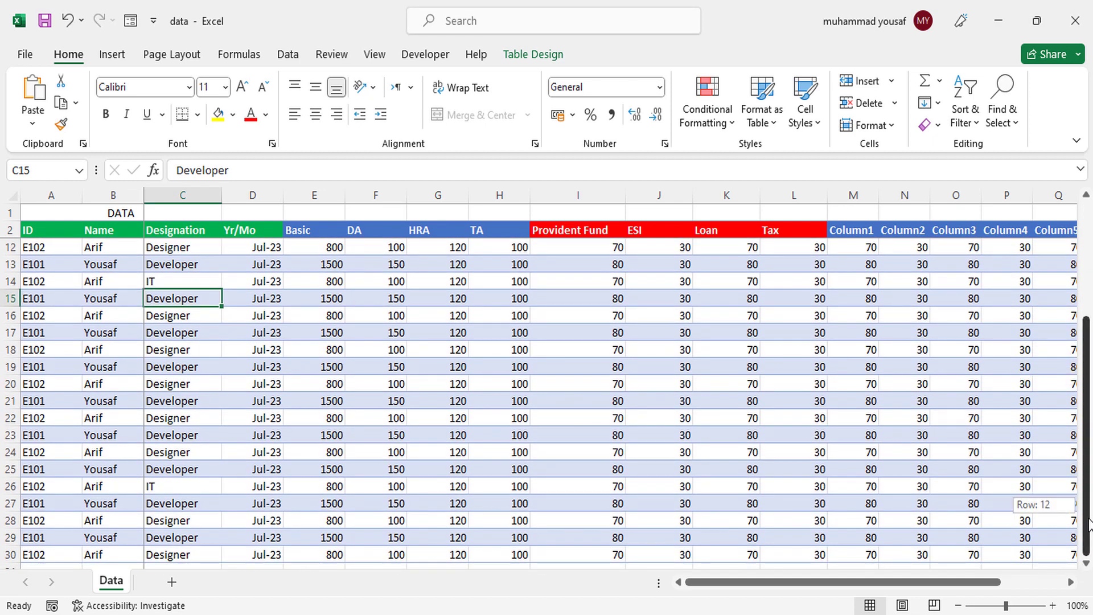
left_click_drag(1087, 369, 1087, 497)
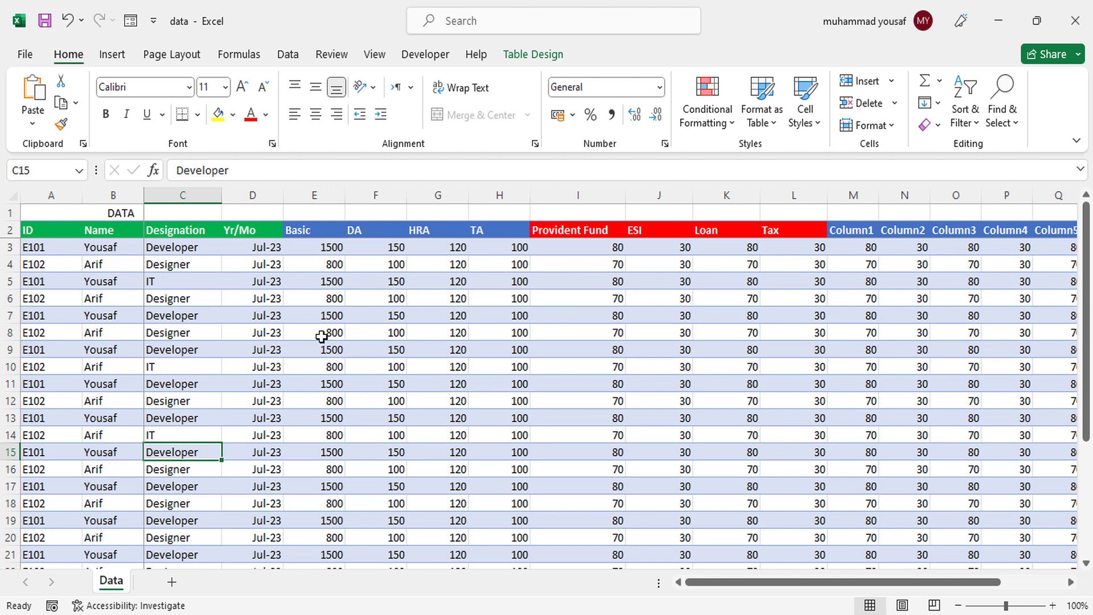
Select cell E8 in the salary Data table and show the Data ribbon commands
left_click(319, 335)
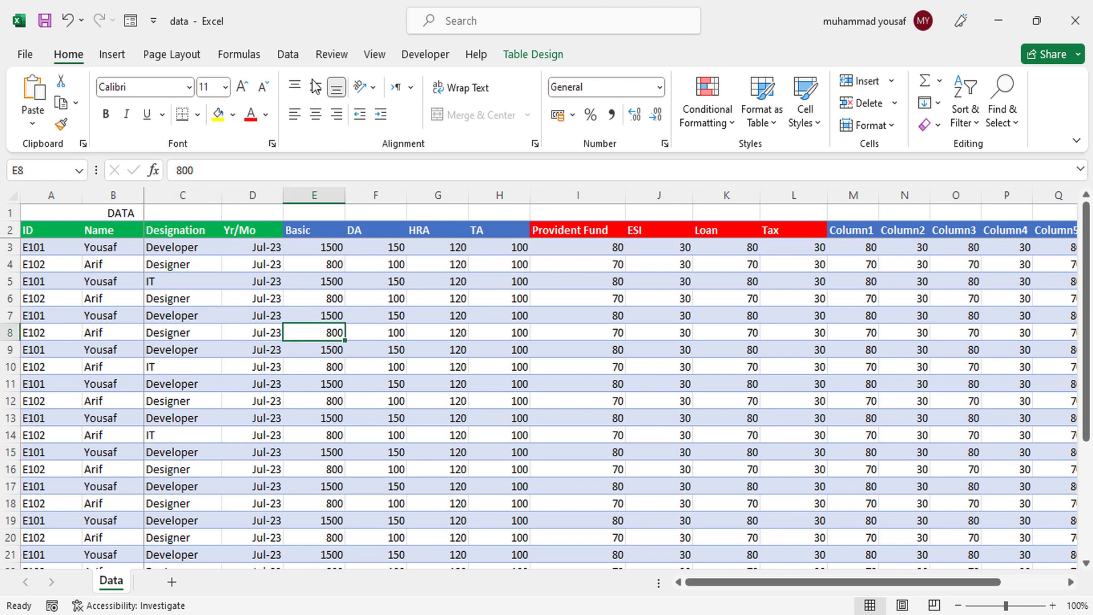
left_click(287, 57)
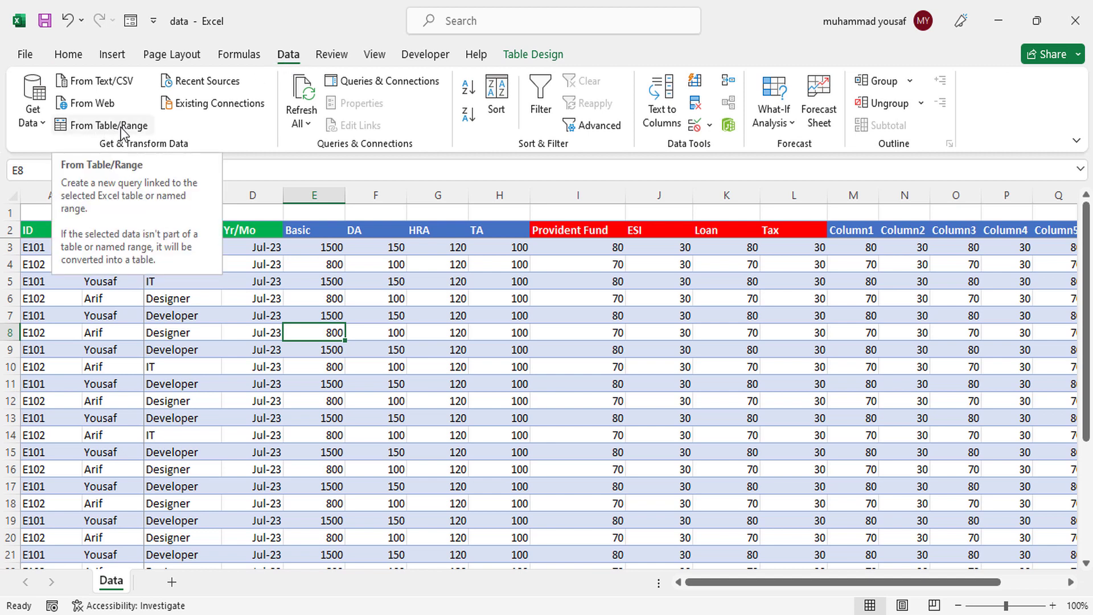
Load the salary table into Power Query Editor with From Table/Range
left_click(125, 132)
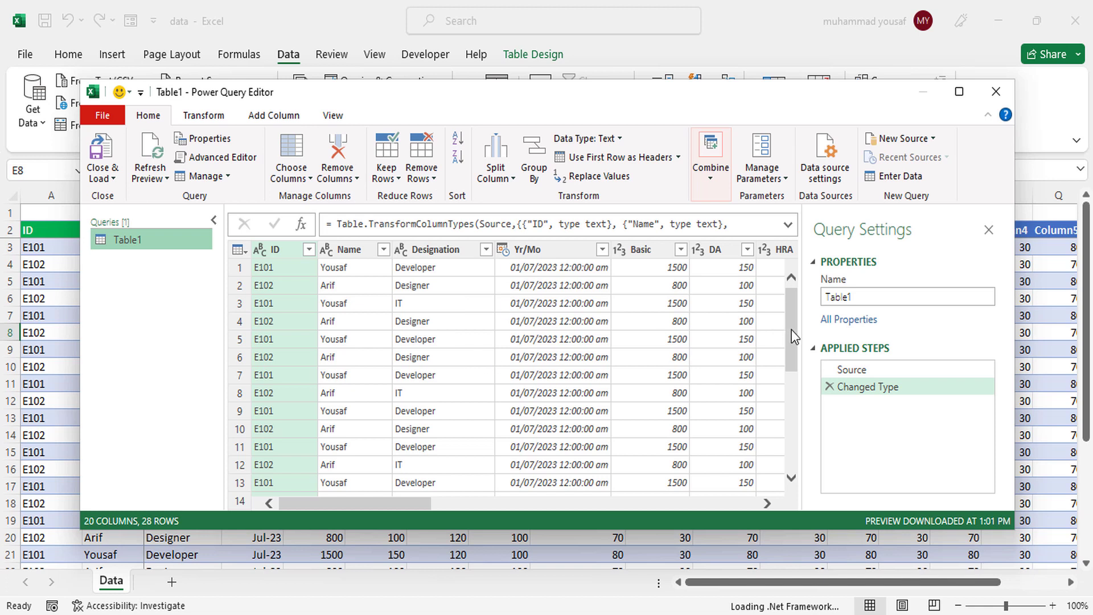
left_click_drag(792, 330, 798, 315)
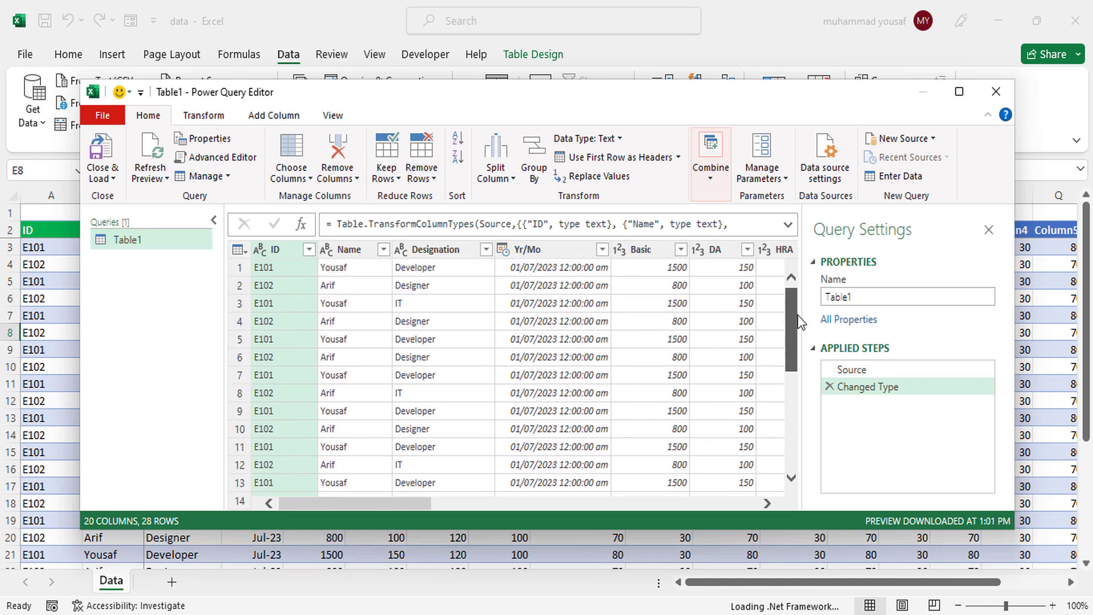
Duplicate the Table1 query twice, creating Table1 (2) and Table1 (3)
right_click(129, 243)
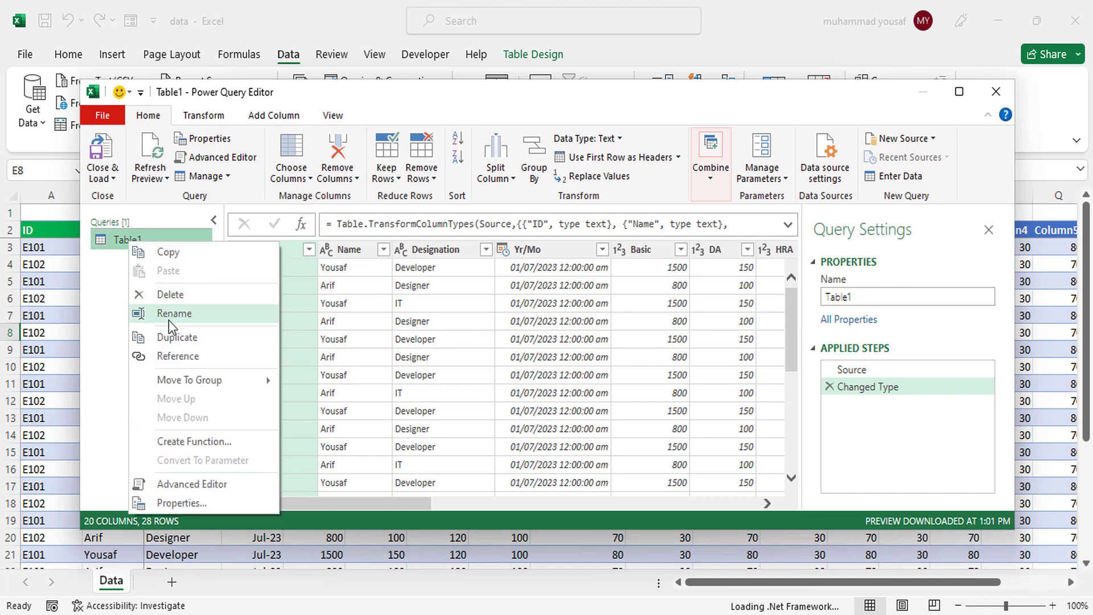
left_click(174, 338)
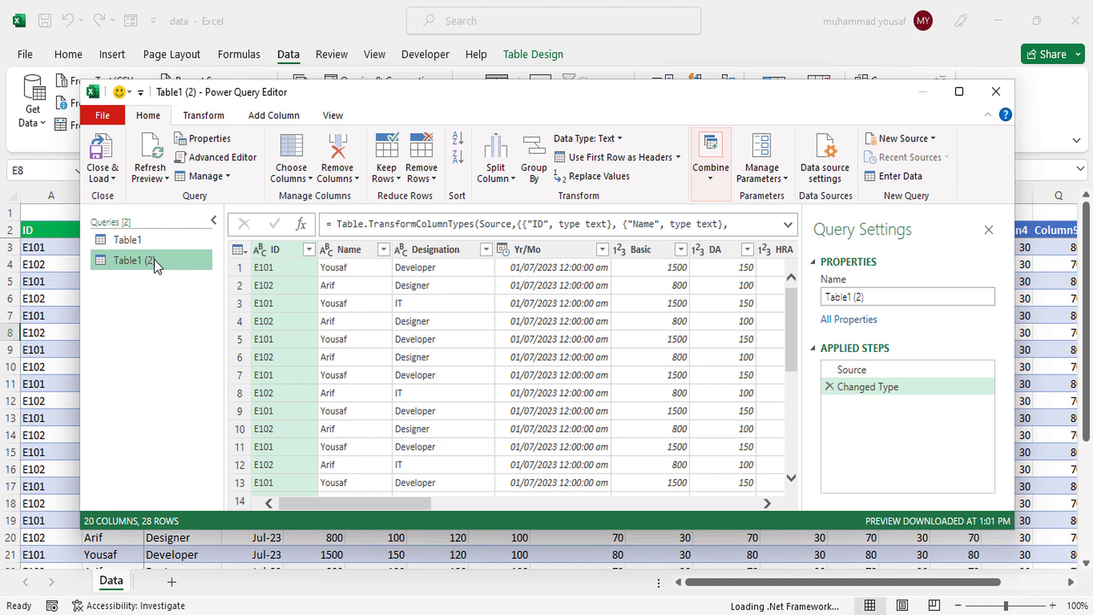
right_click(155, 266)
left_click(195, 357)
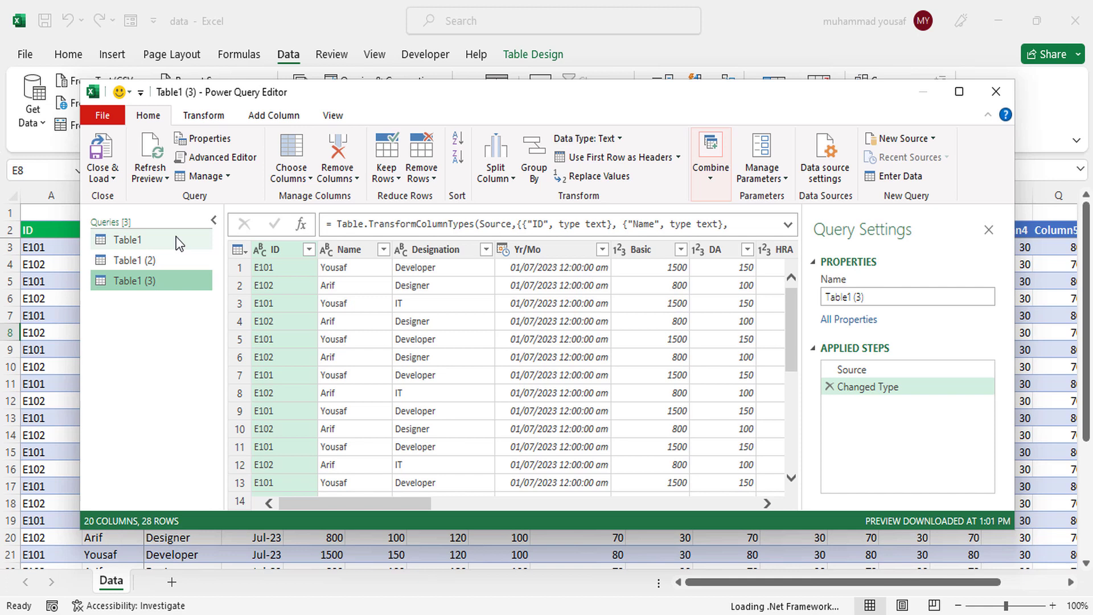
left_click(140, 243)
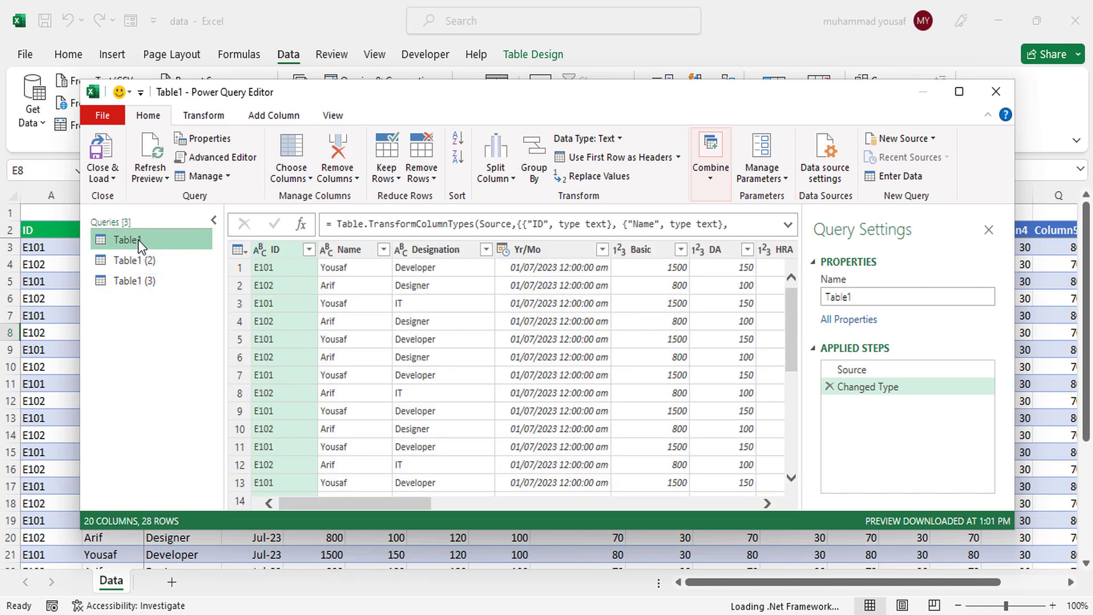
right_click(140, 243)
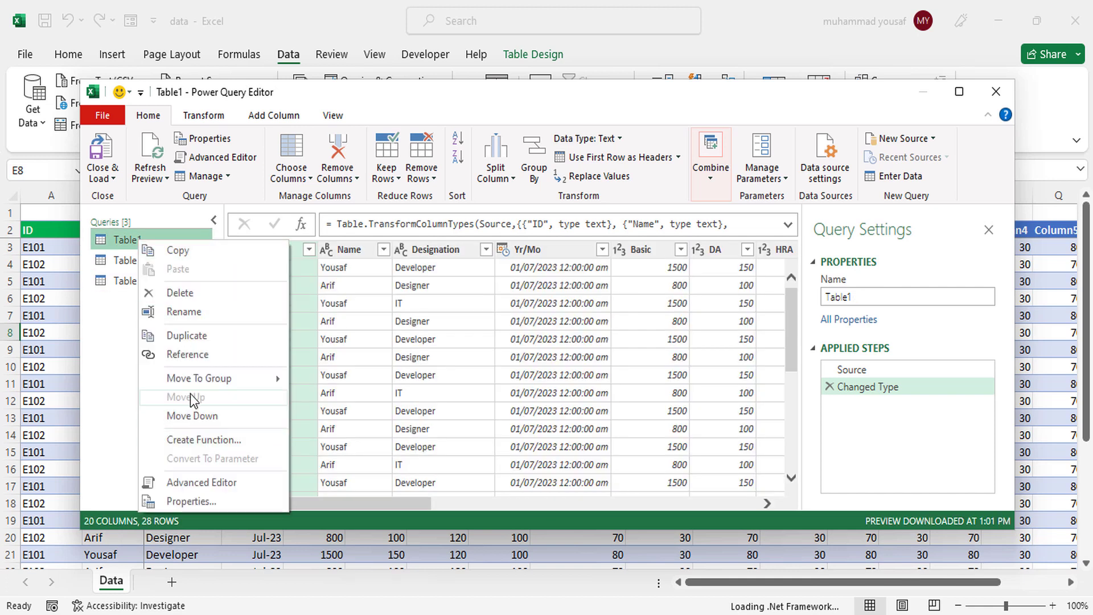
Rename Table1, Table1 (2) and Table1 (3) to Developer, Designer and IT, then select Developer
left_click(191, 313)
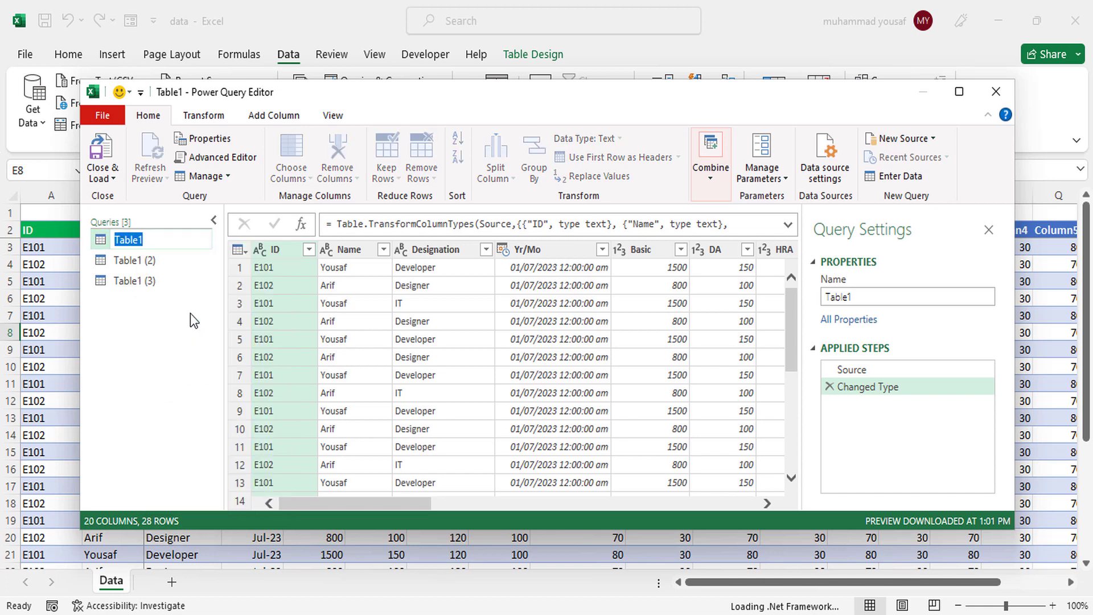
type("Developer")
key("Return")
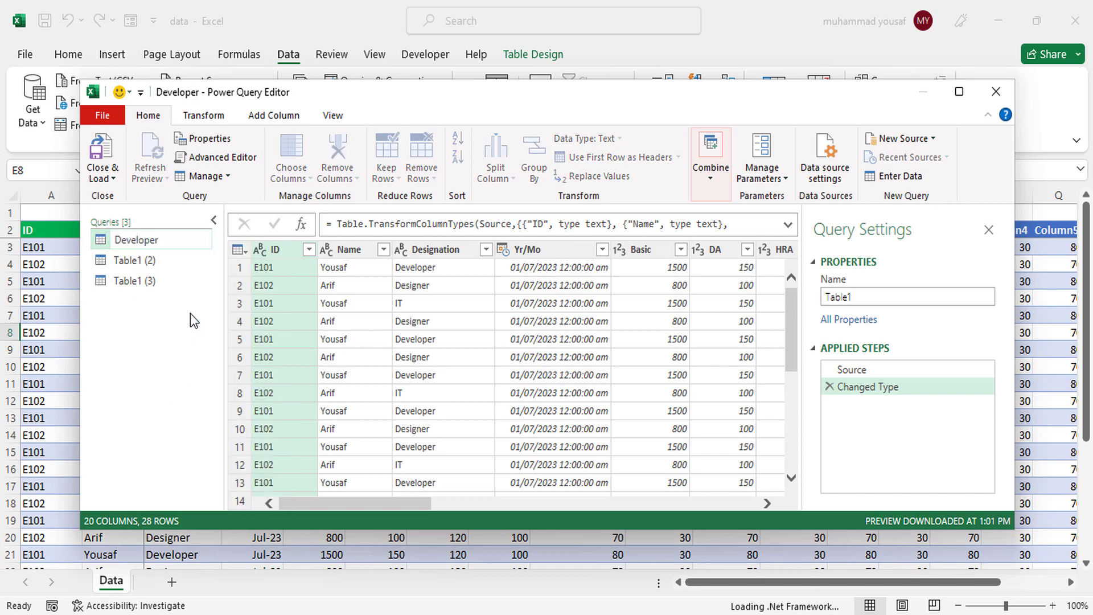
left_click(149, 260)
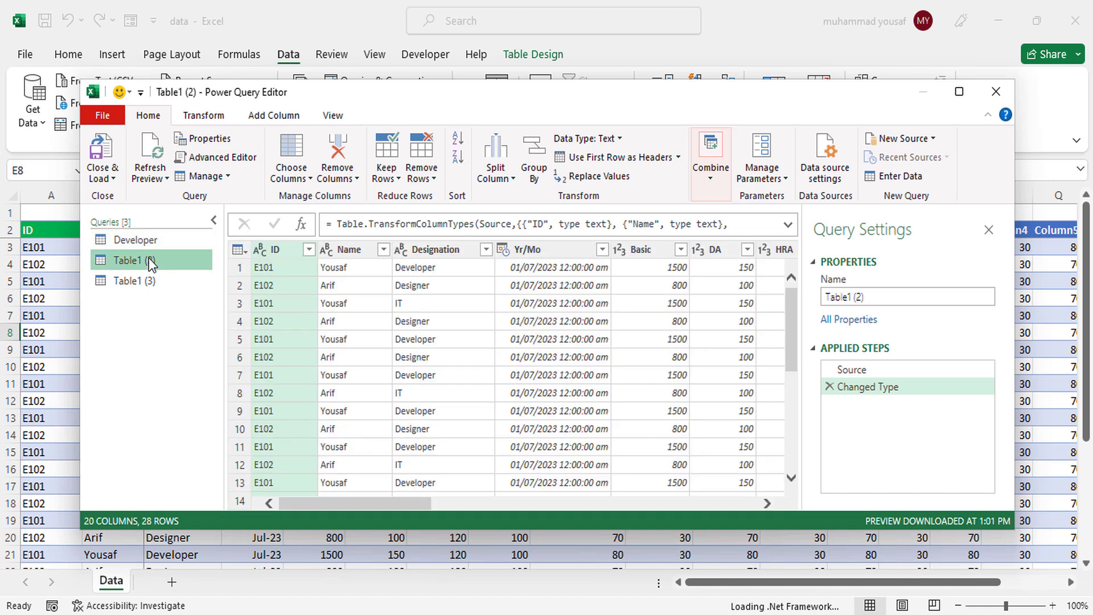
right_click(149, 260)
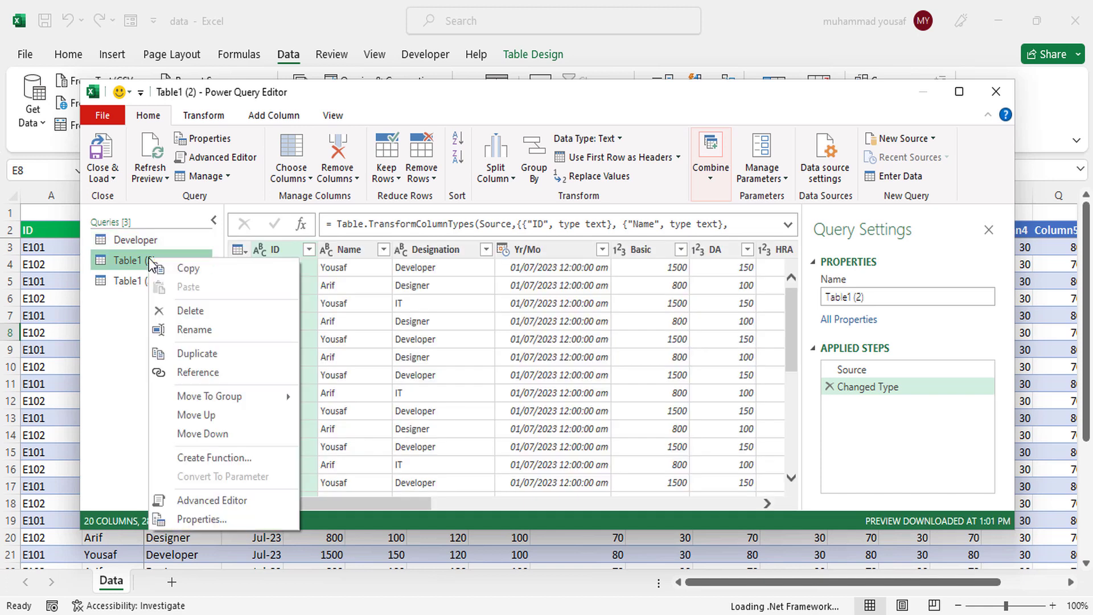
left_click(180, 327)
type("De")
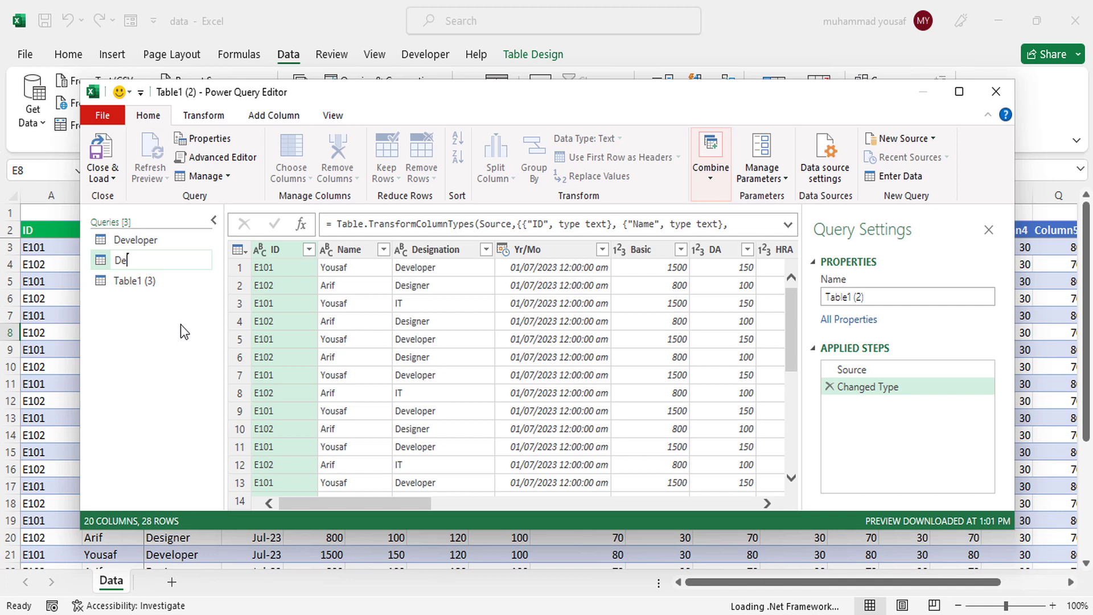
type("signer")
key("Return")
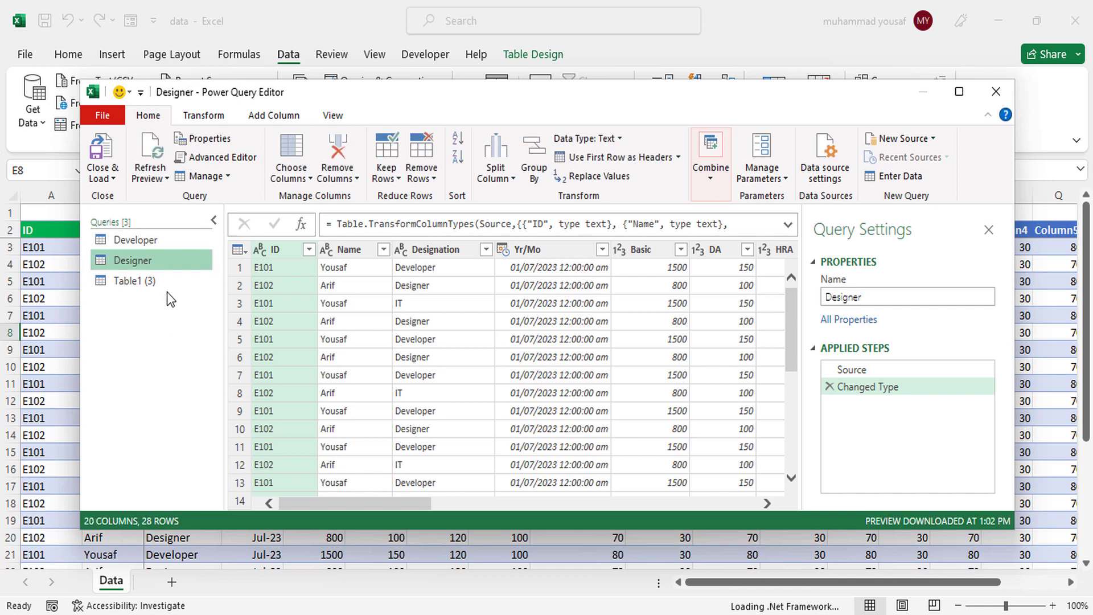
left_click(163, 284)
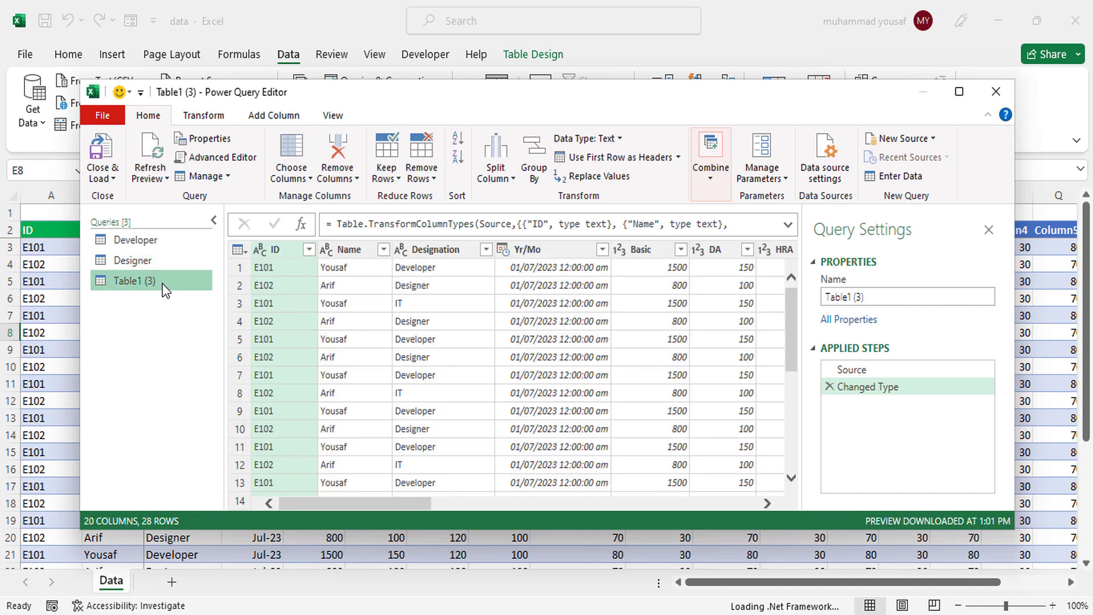
right_click(162, 289)
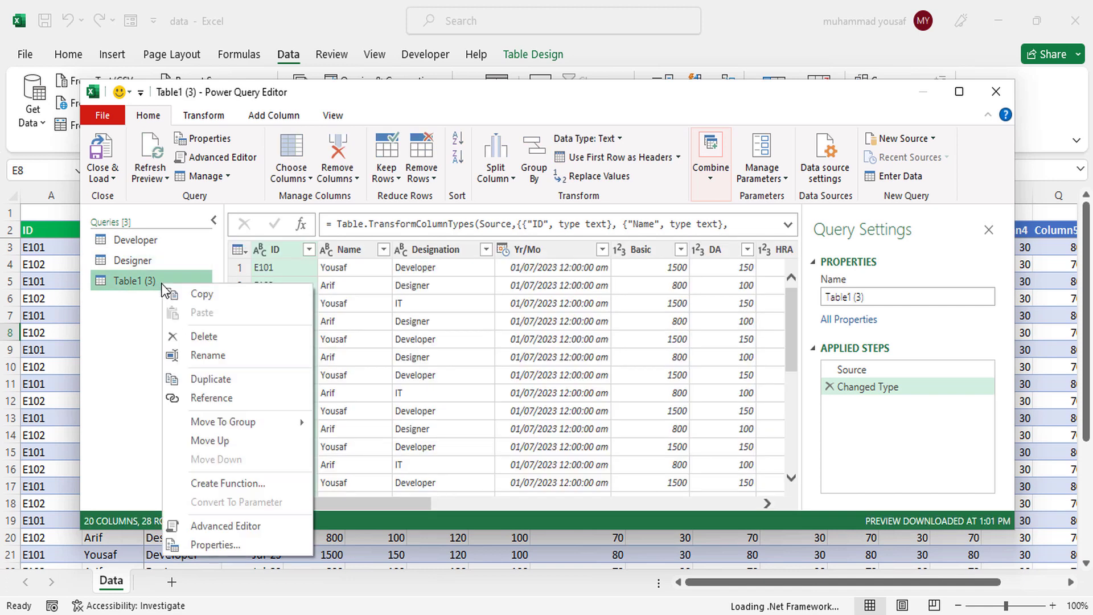
left_click(193, 356)
type("IT")
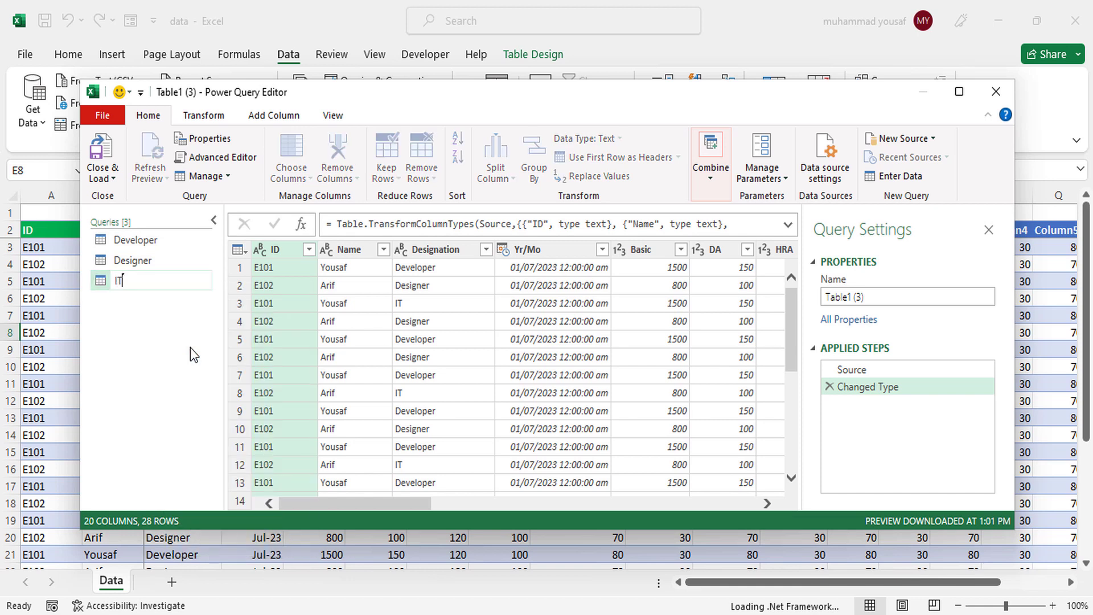
key("Return")
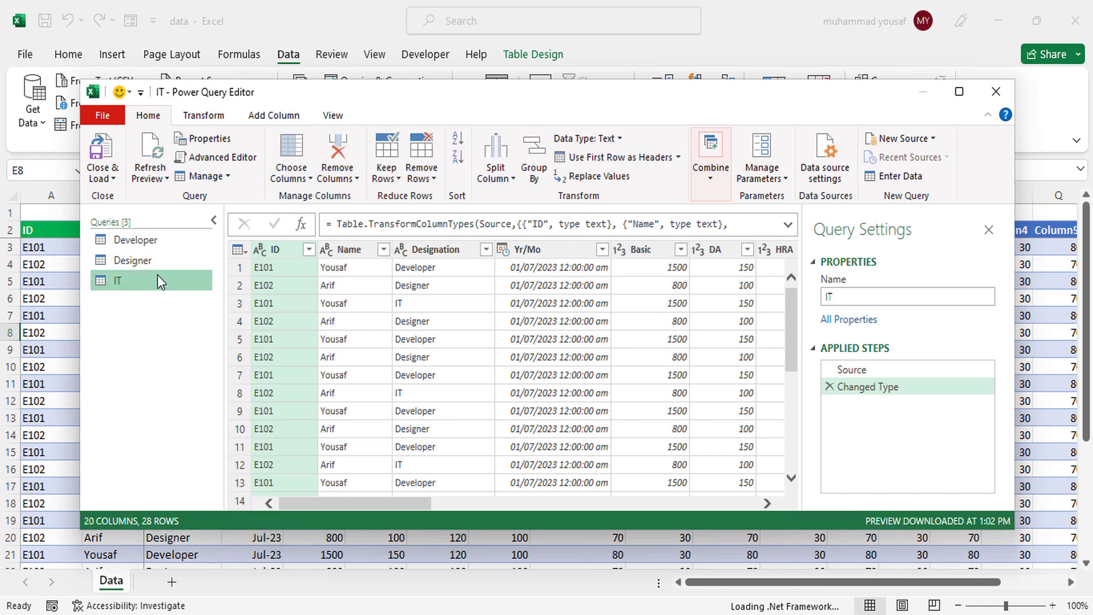
left_click(148, 239)
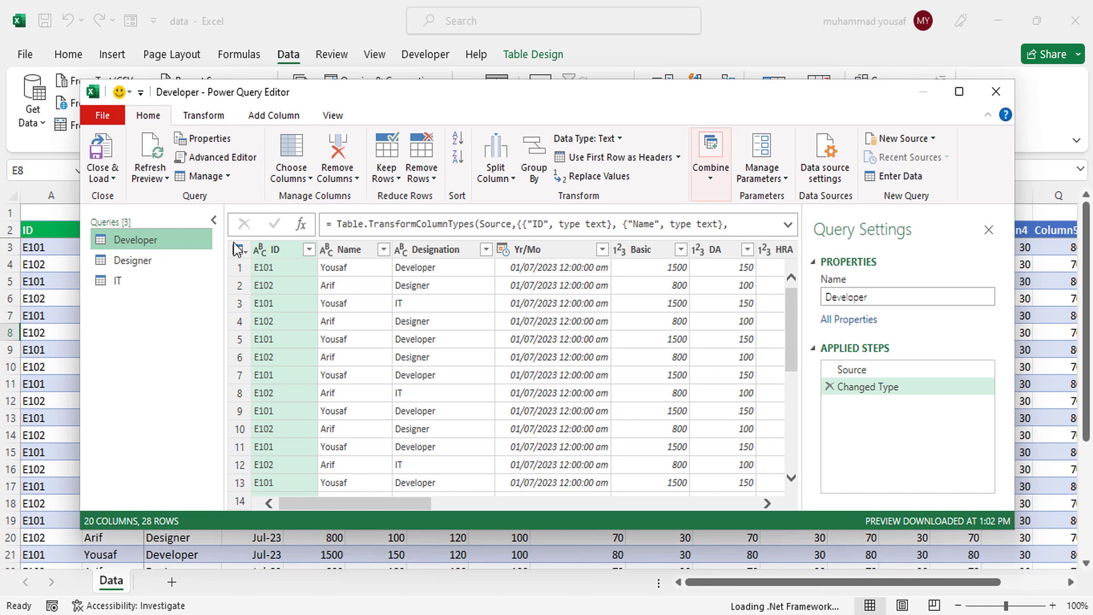
Filter the Developer query's Designation column to Developer only
left_click(439, 247)
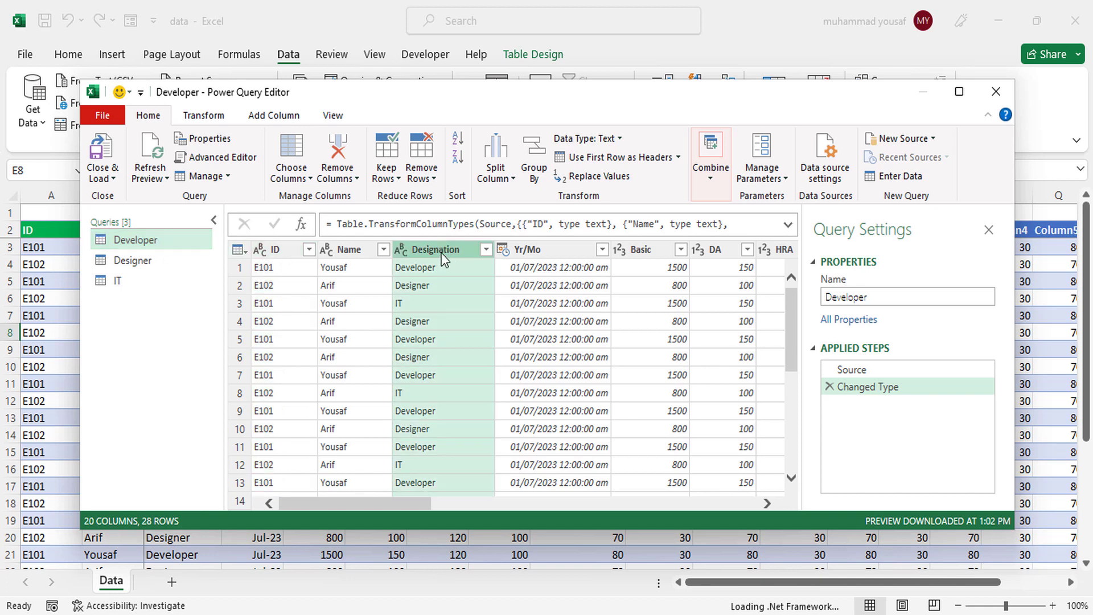
left_click(485, 249)
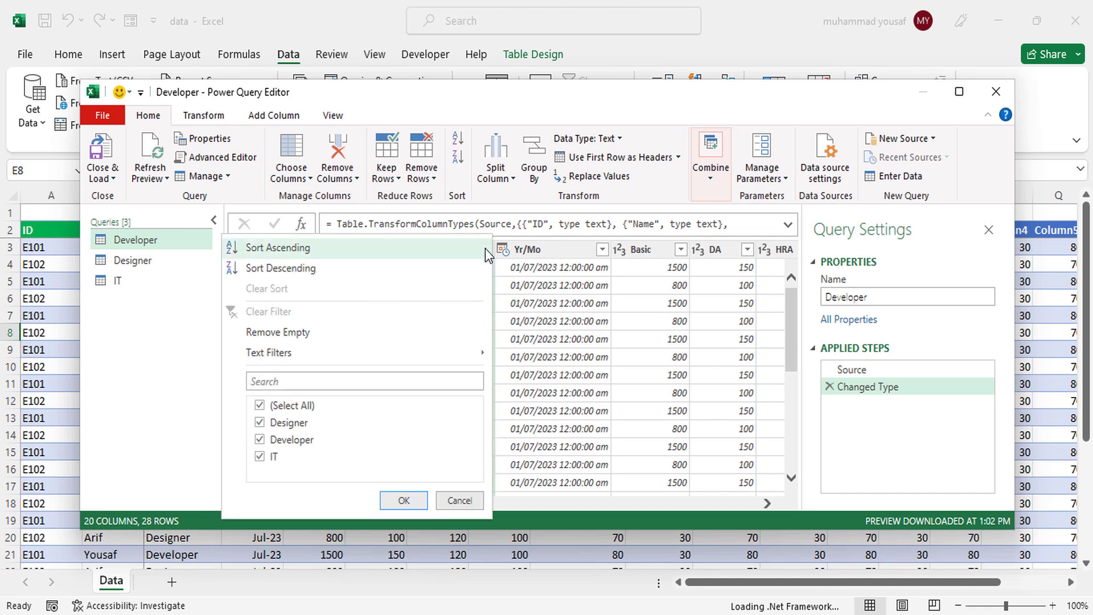
left_click(261, 405)
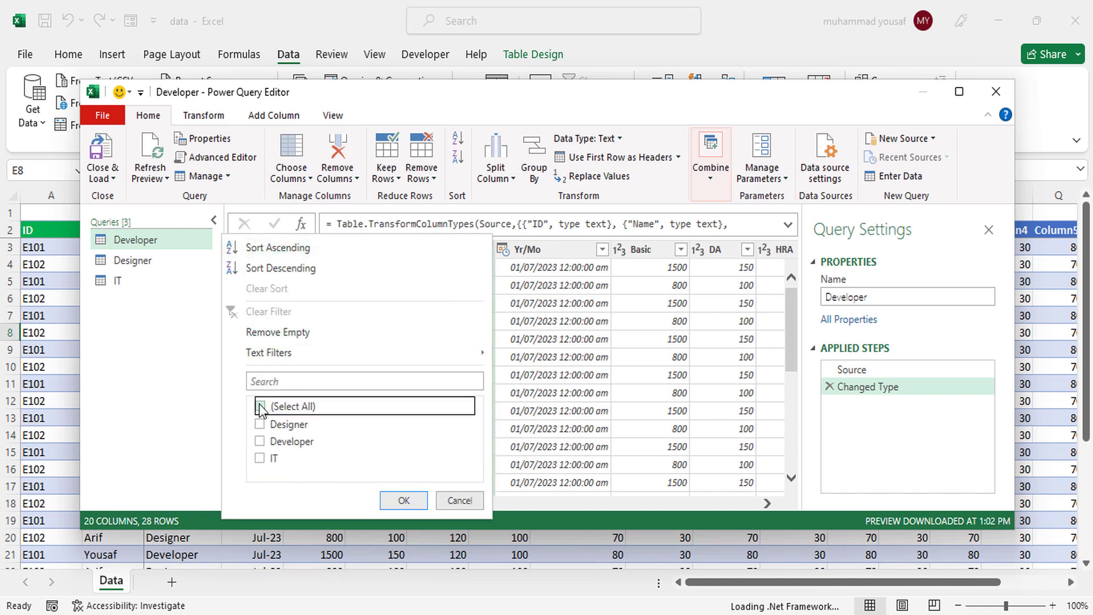
left_click(259, 441)
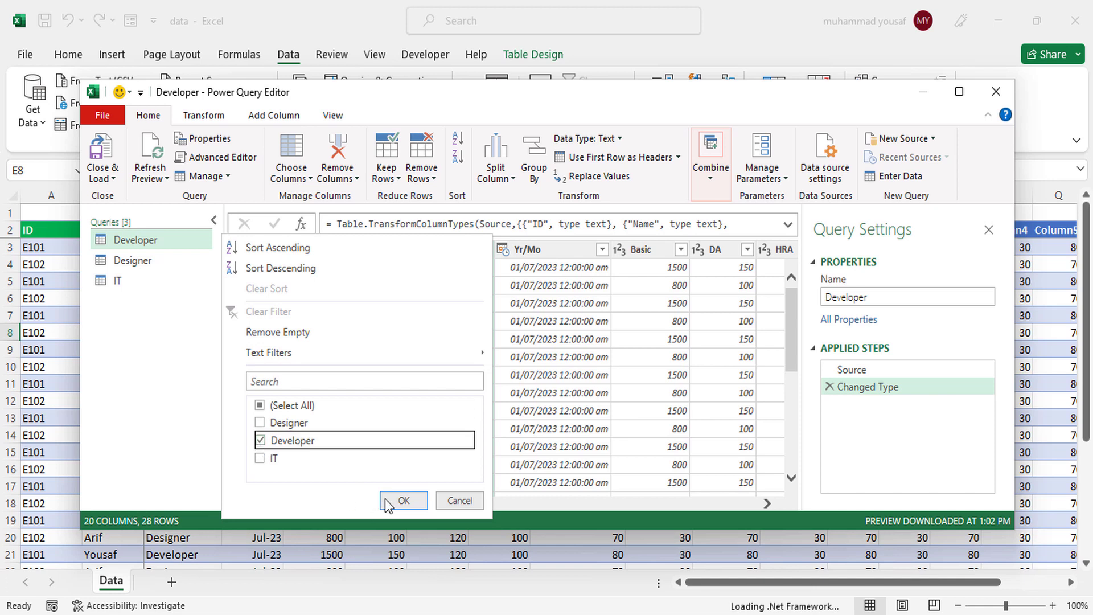
left_click(405, 502)
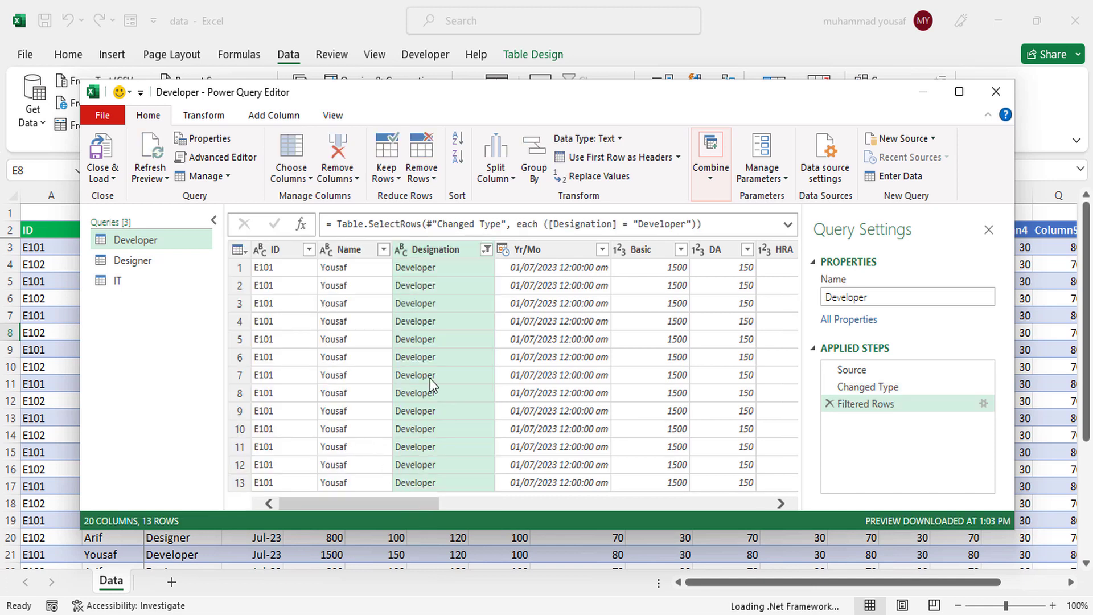
Filter the Designer query's Designation column to Designer only
left_click(157, 262)
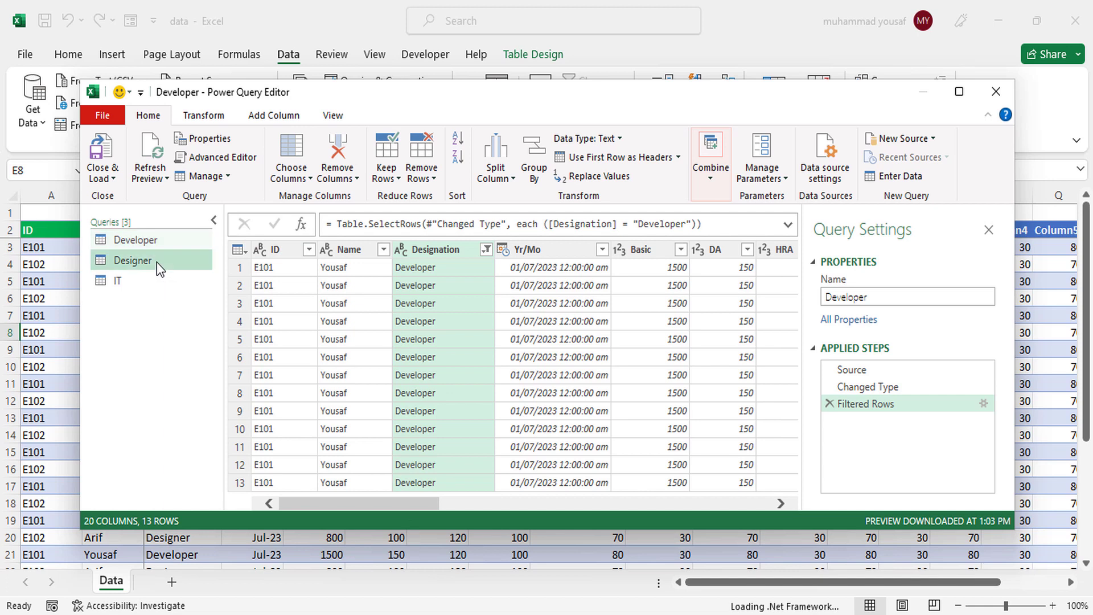
left_click(486, 250)
left_click(265, 407)
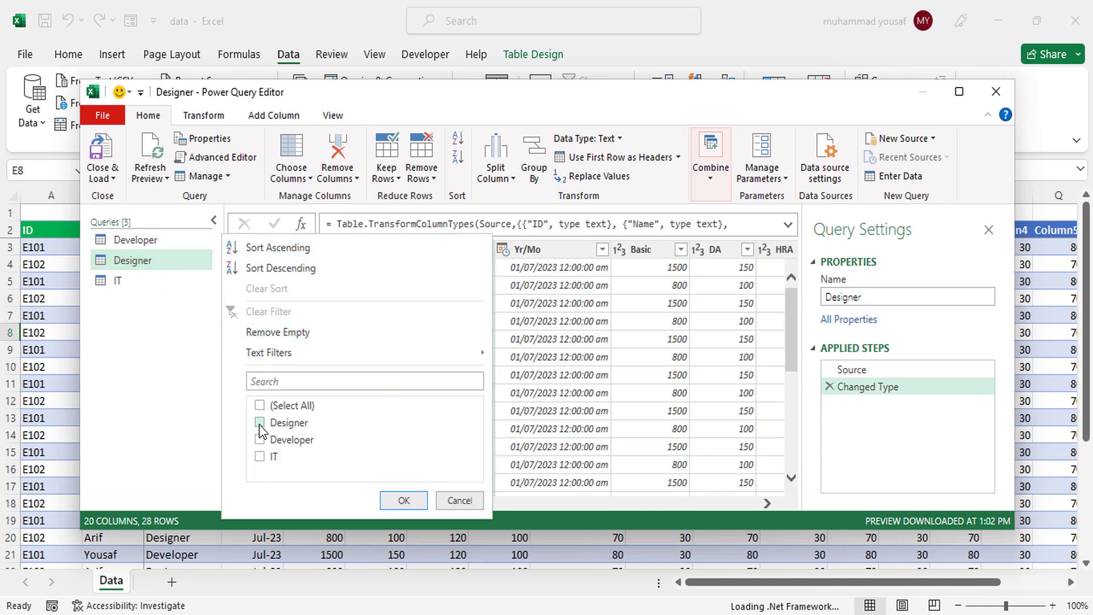
left_click(259, 423)
left_click(404, 501)
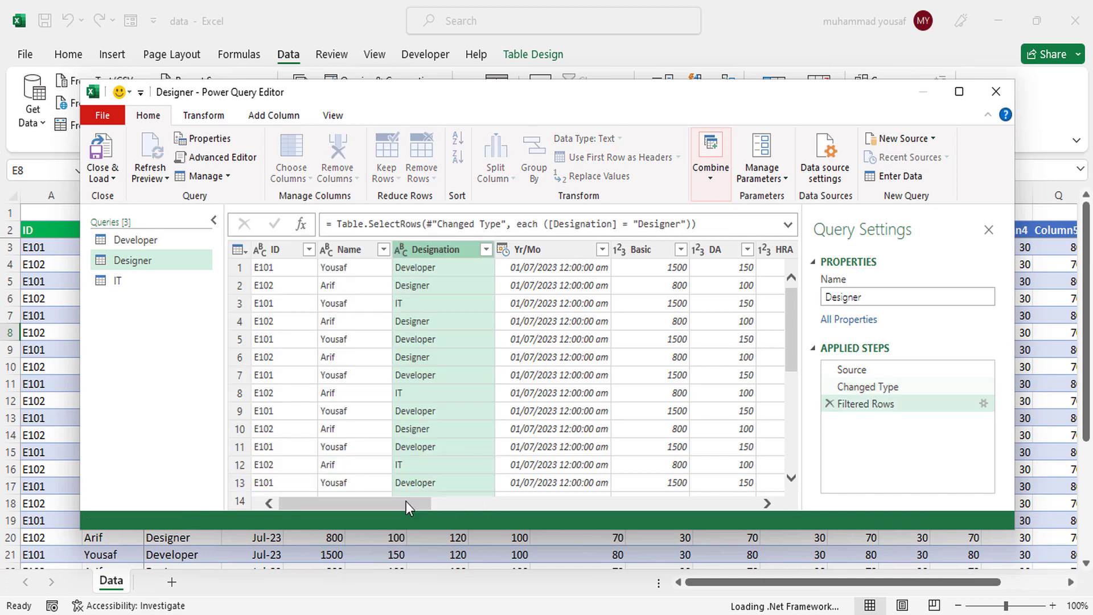
Filter the IT query's Designation column to IT only, leaving four rows
left_click(124, 280)
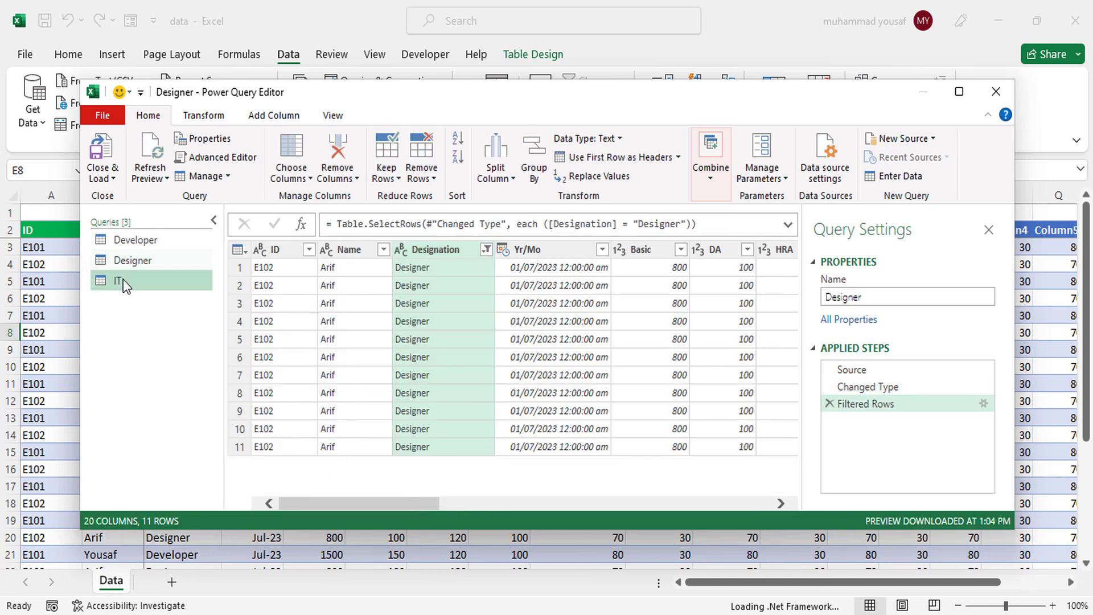
left_click(487, 250)
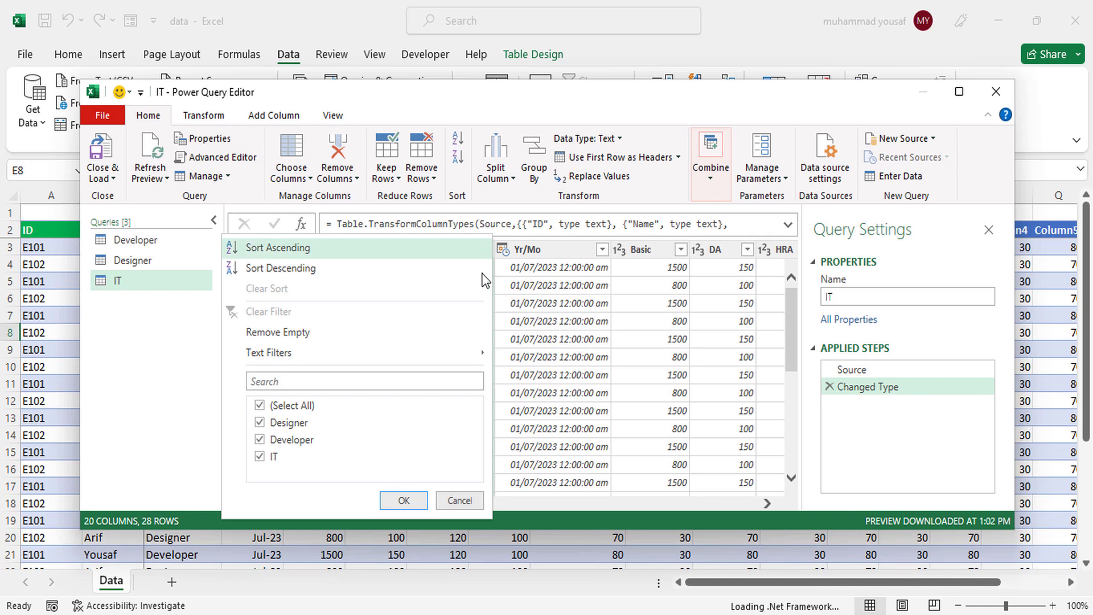
left_click(262, 408)
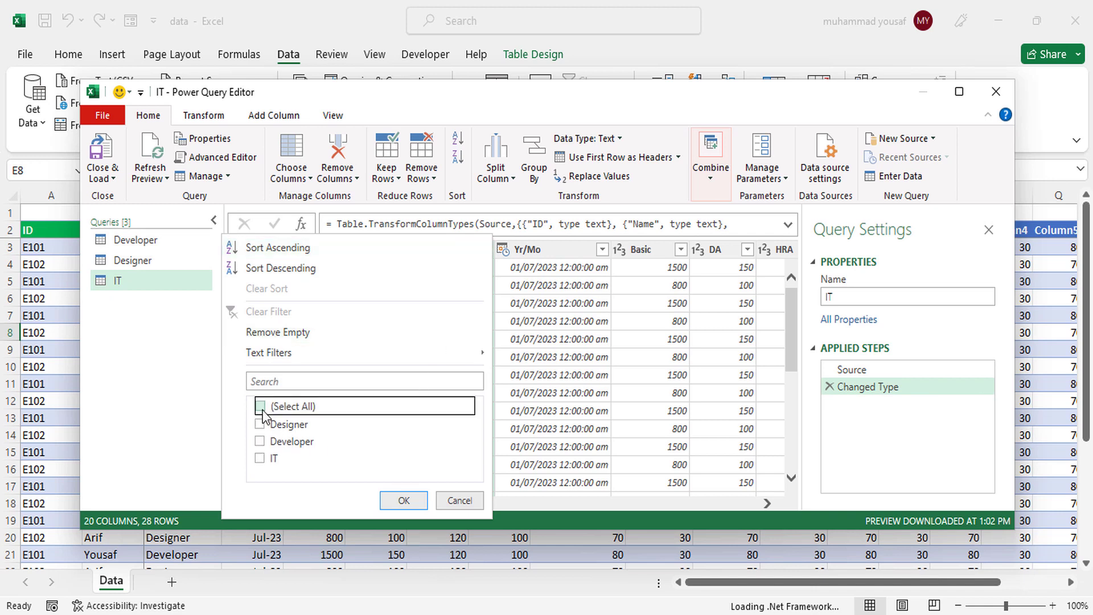
left_click(260, 458)
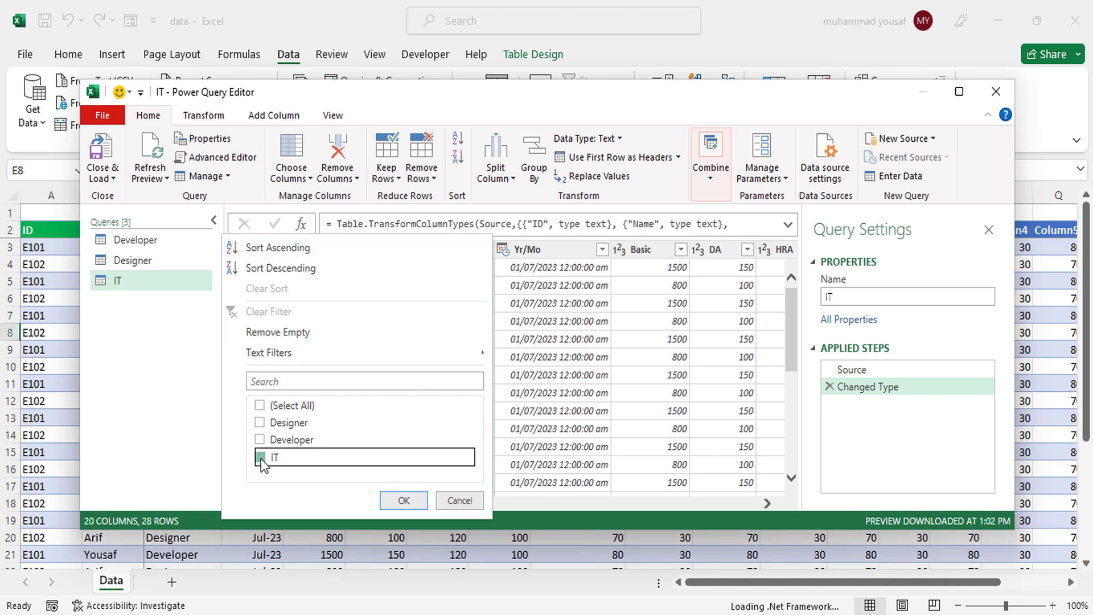
left_click(402, 502)
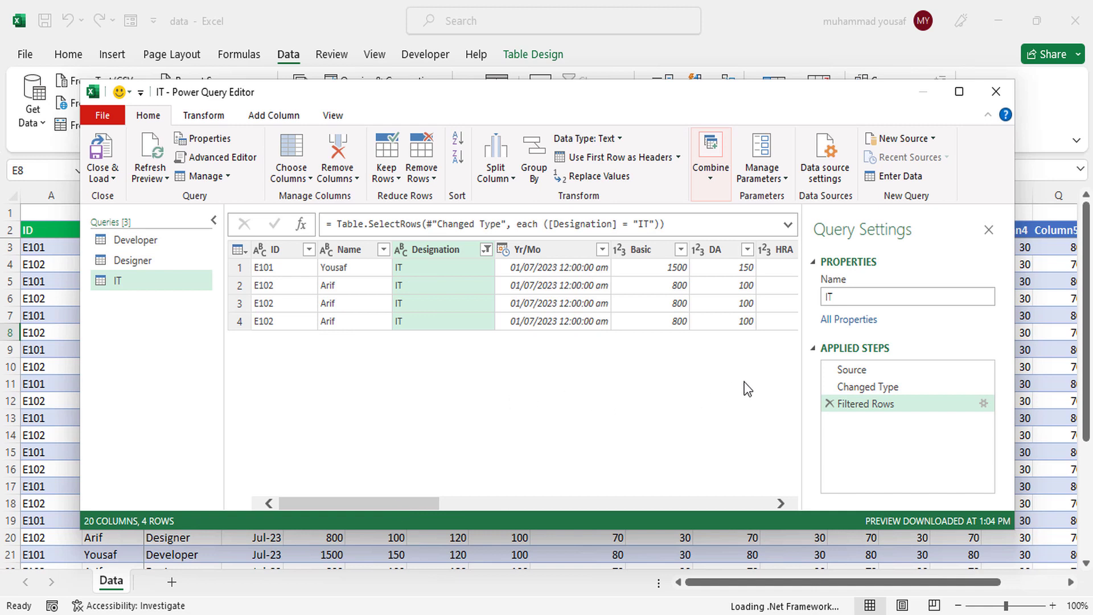
Close Power Query Editor keeping changes, check the IT, Designer and Developer sheets, then return to Data
left_click(995, 94)
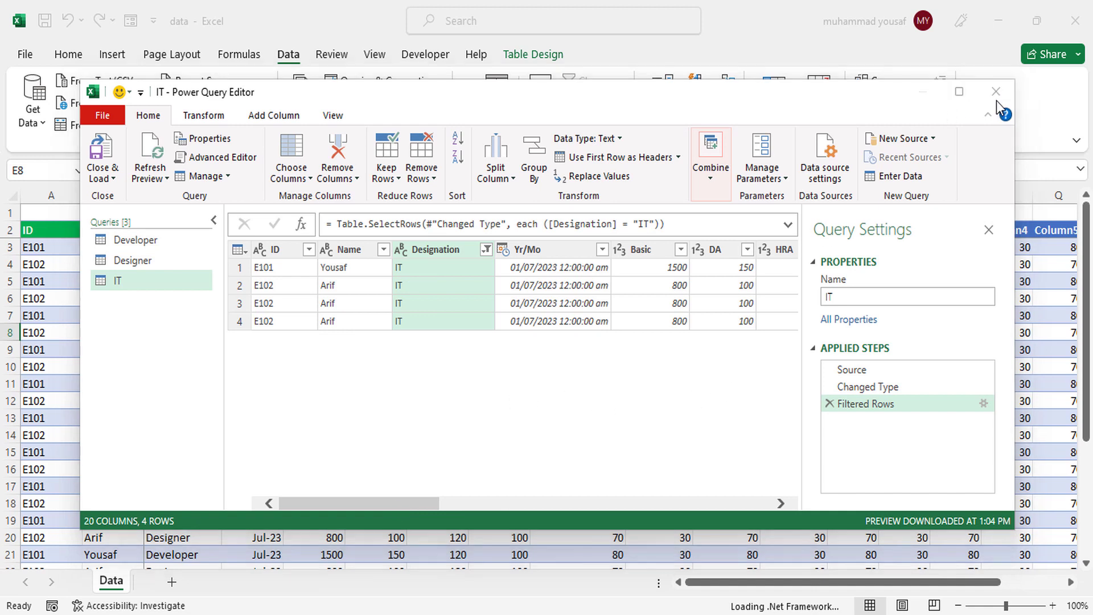
left_click(566, 345)
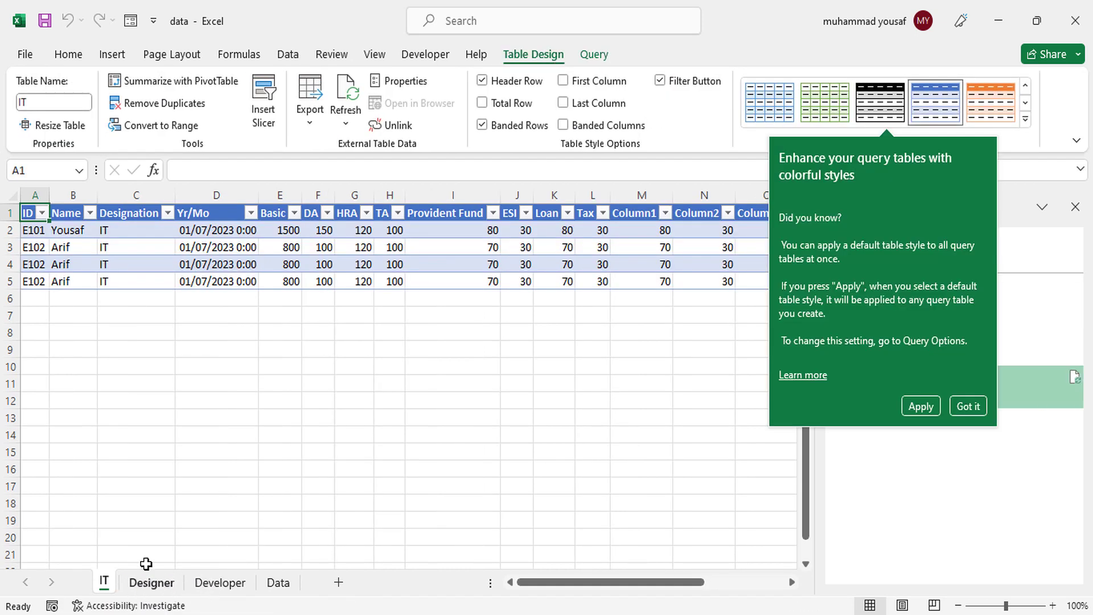
left_click(169, 585)
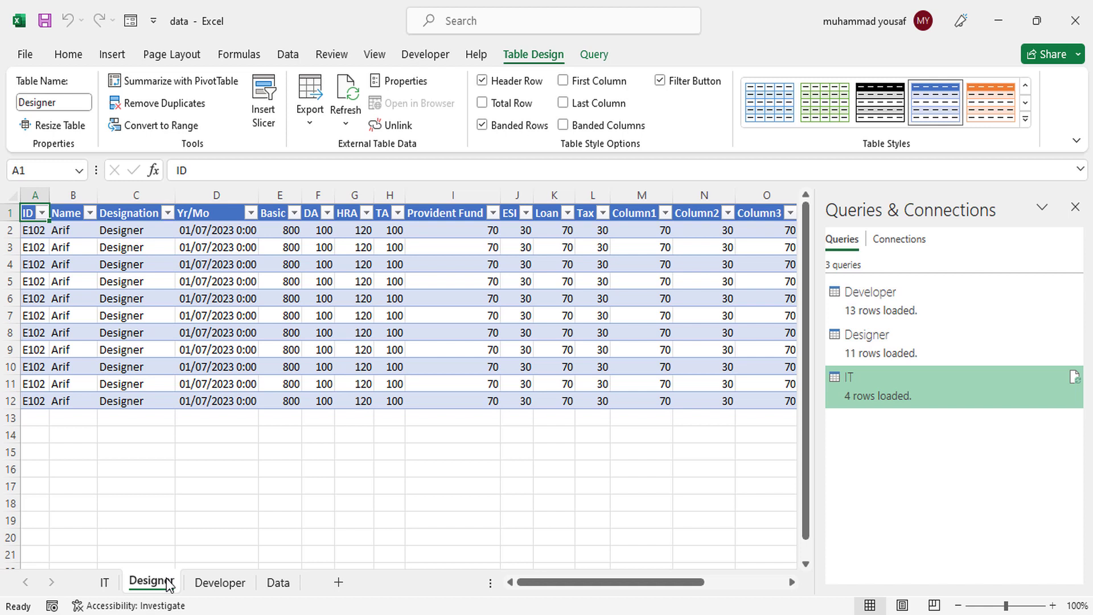
left_click(205, 586)
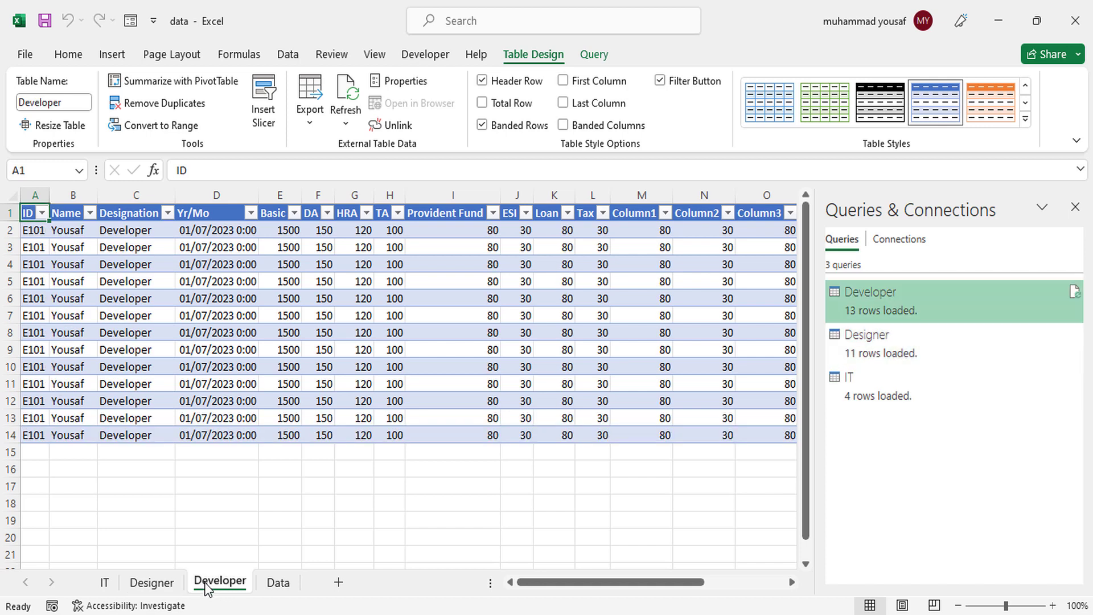
left_click(104, 583)
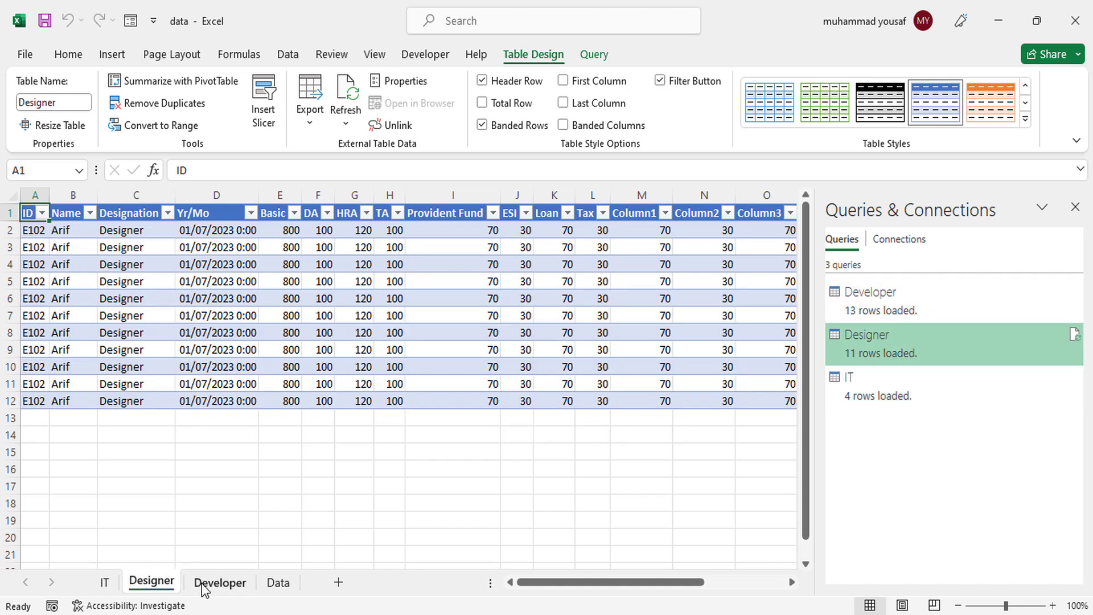
left_click(204, 580)
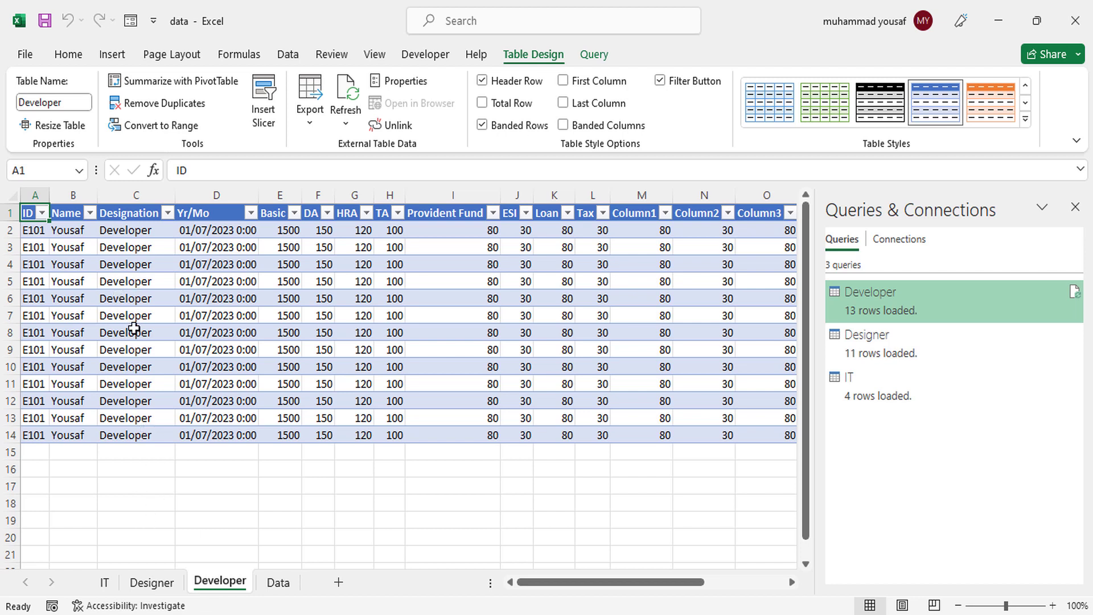
left_click(279, 583)
left_click_drag(803, 430, 808, 564)
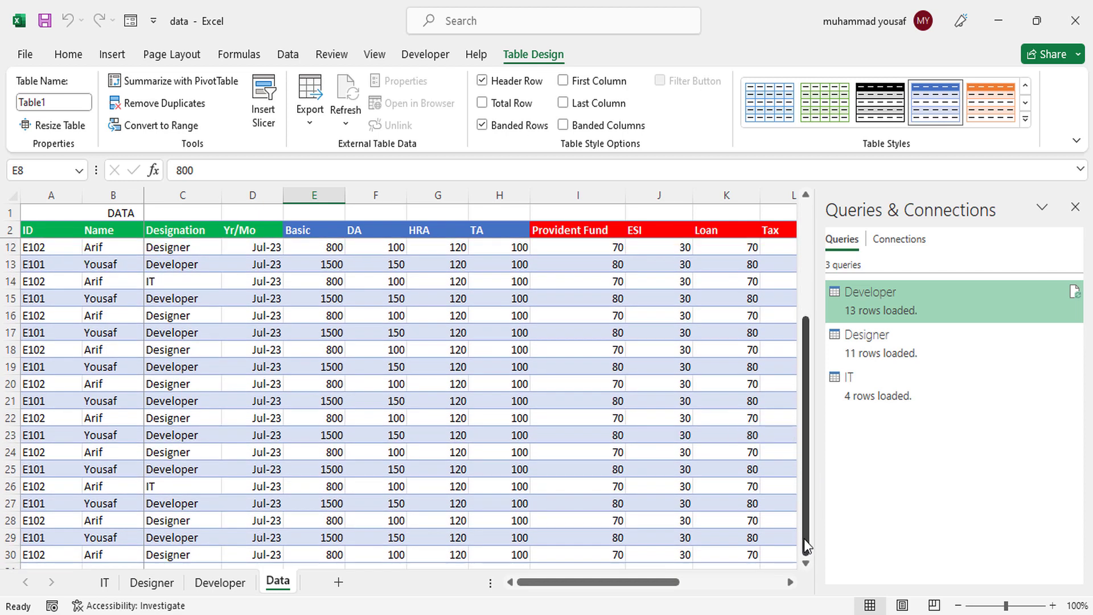
Enter E929, Jamal and IT in the empty row below the Data table
left_click(155, 556)
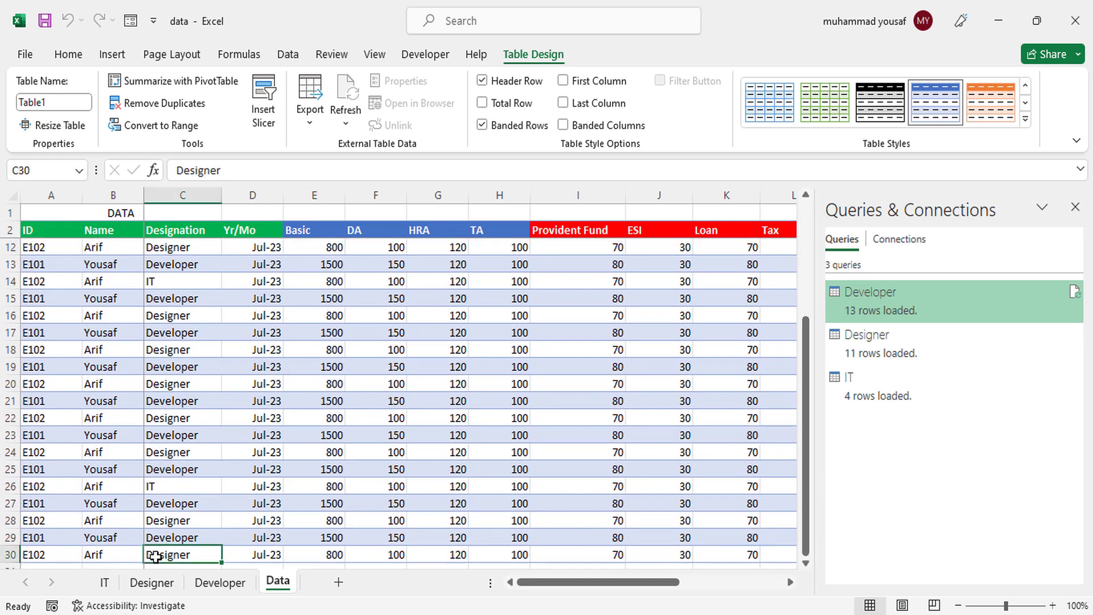
key("Down")
key("Home")
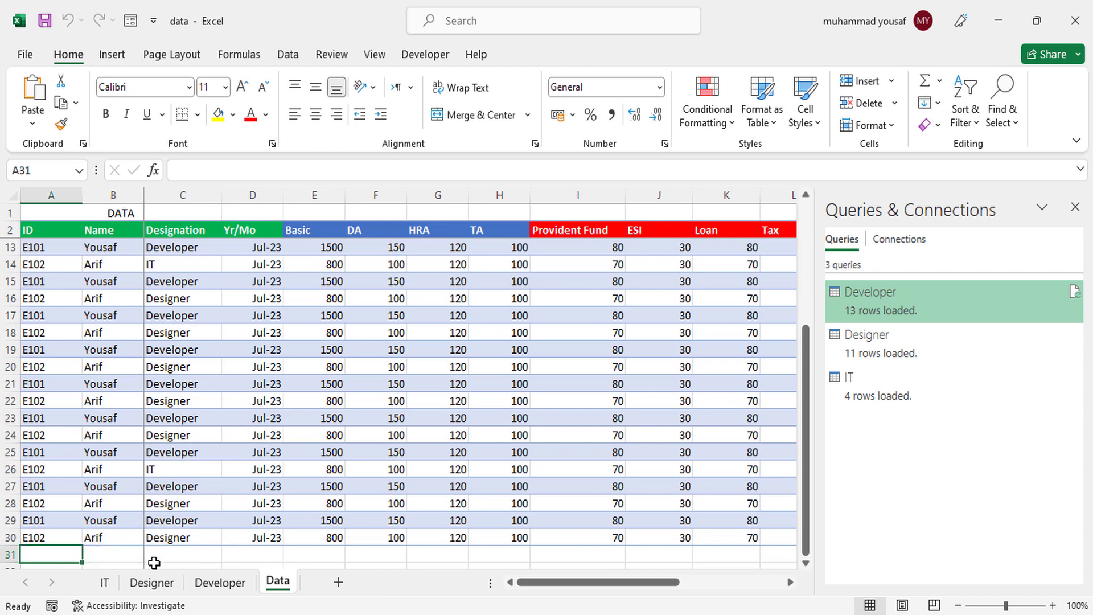
type("E929")
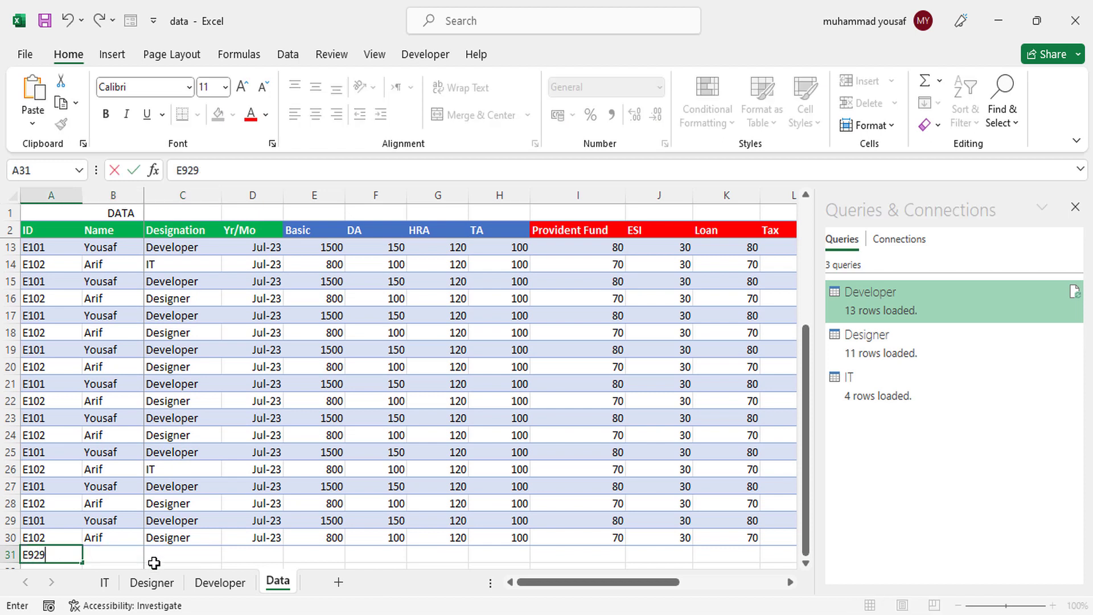
left_click(122, 553)
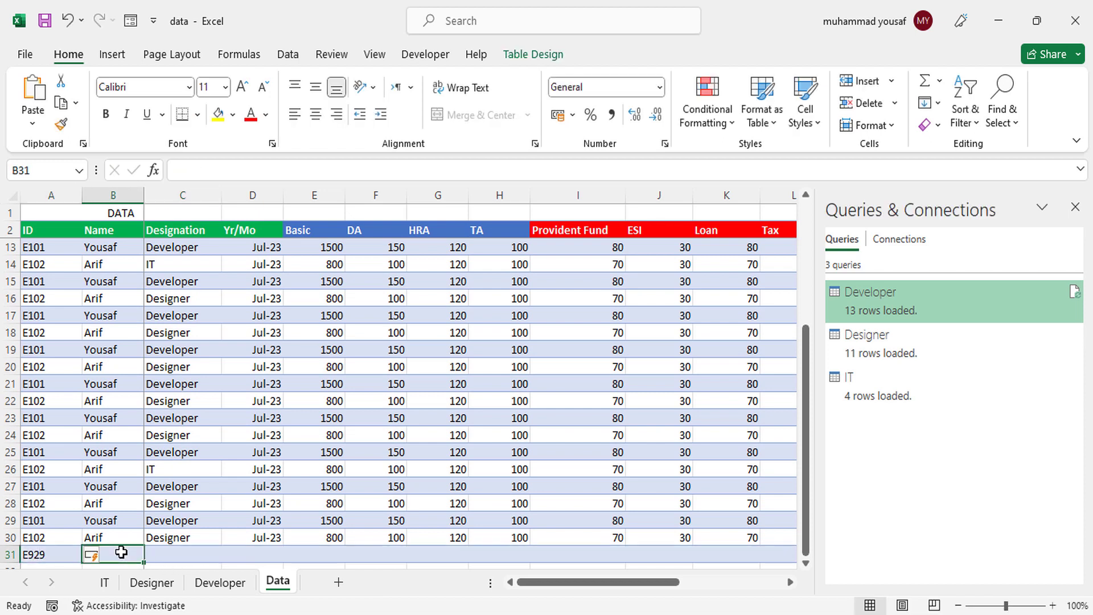
type("Jamal")
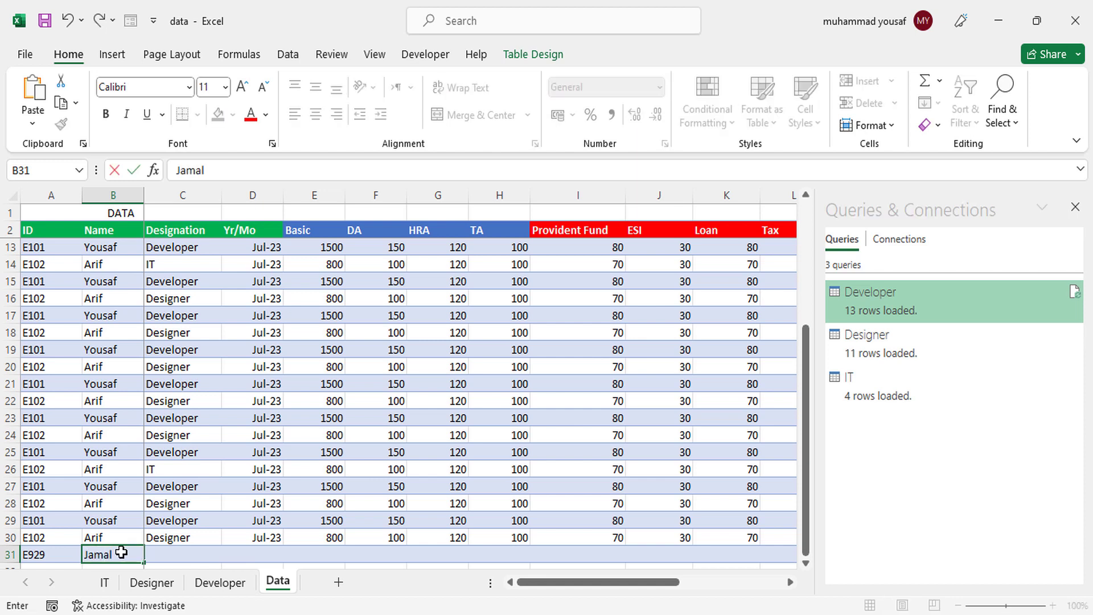
left_click(173, 556)
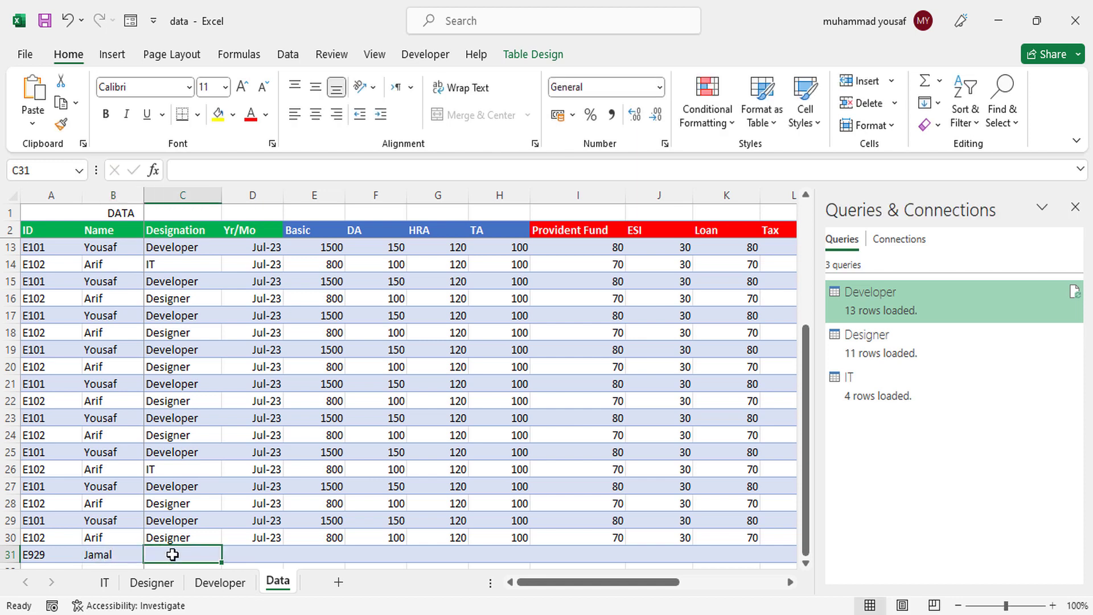
type("Dev")
key("BackSpace")
key("BackSpace")
key("BackSpace")
key("BackSpace")
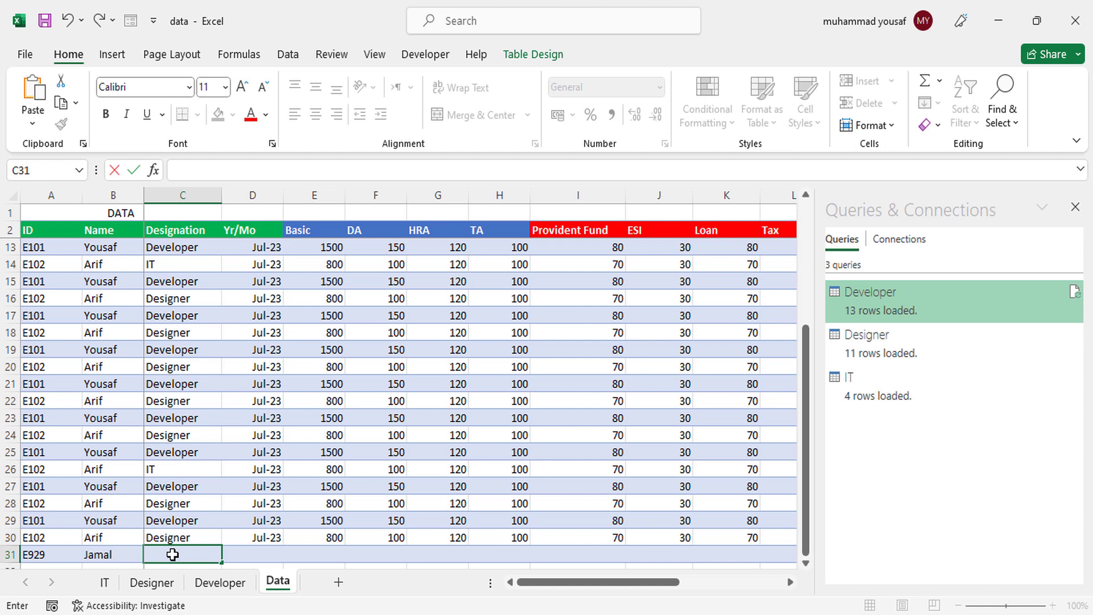
type("IT")
left_click(242, 555)
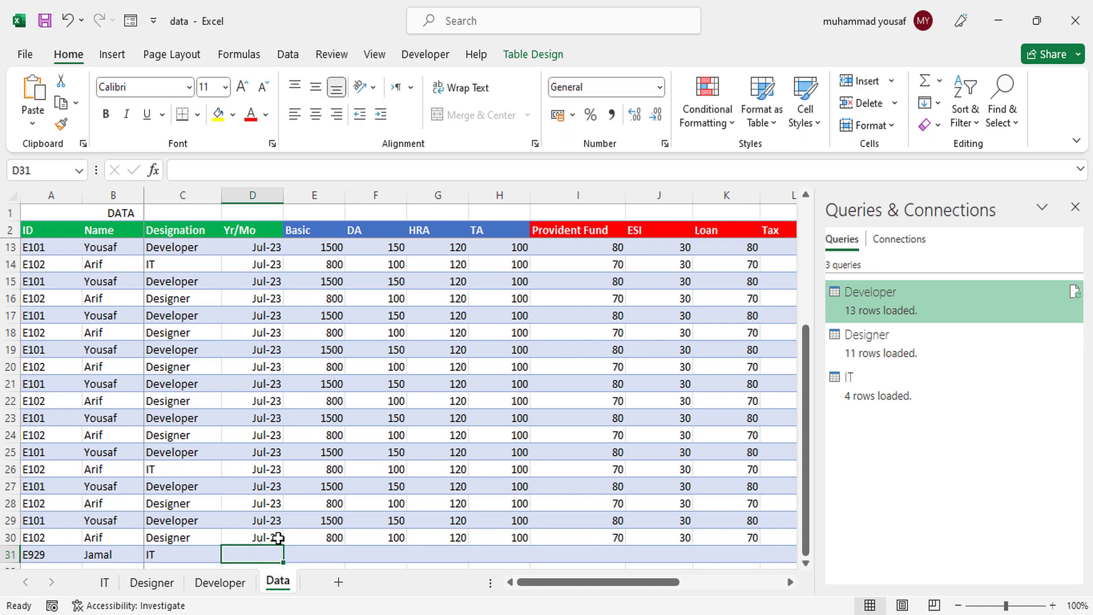
Fill Jul-23 and Basic 800 into the new row, and enter DA 300, HRA 20, TA 100
left_click_drag(274, 523, 285, 557)
left_click(333, 537)
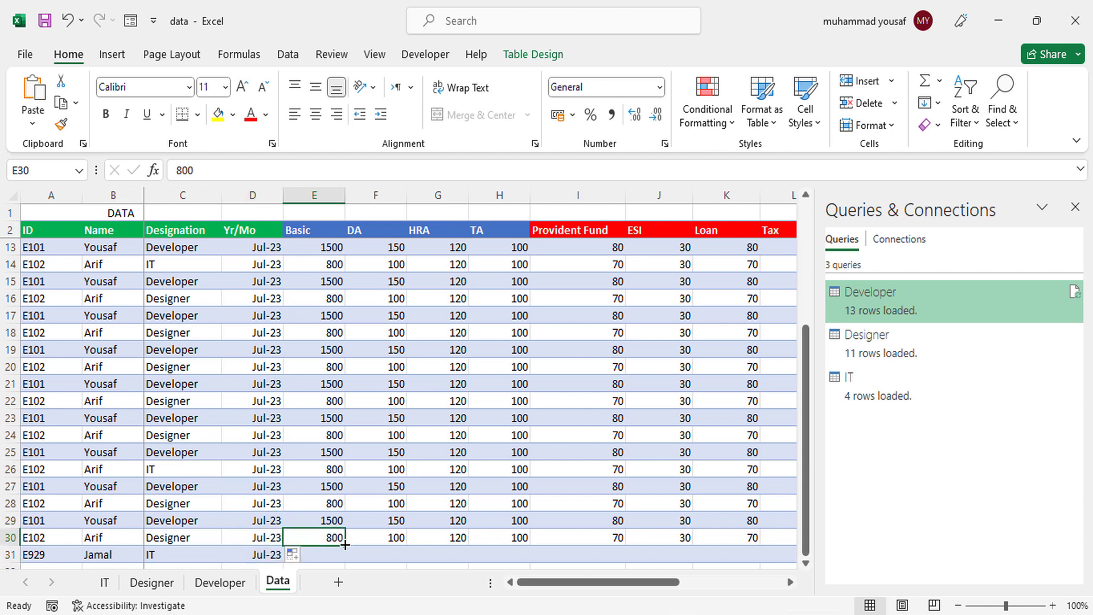
left_click_drag(346, 545, 352, 560)
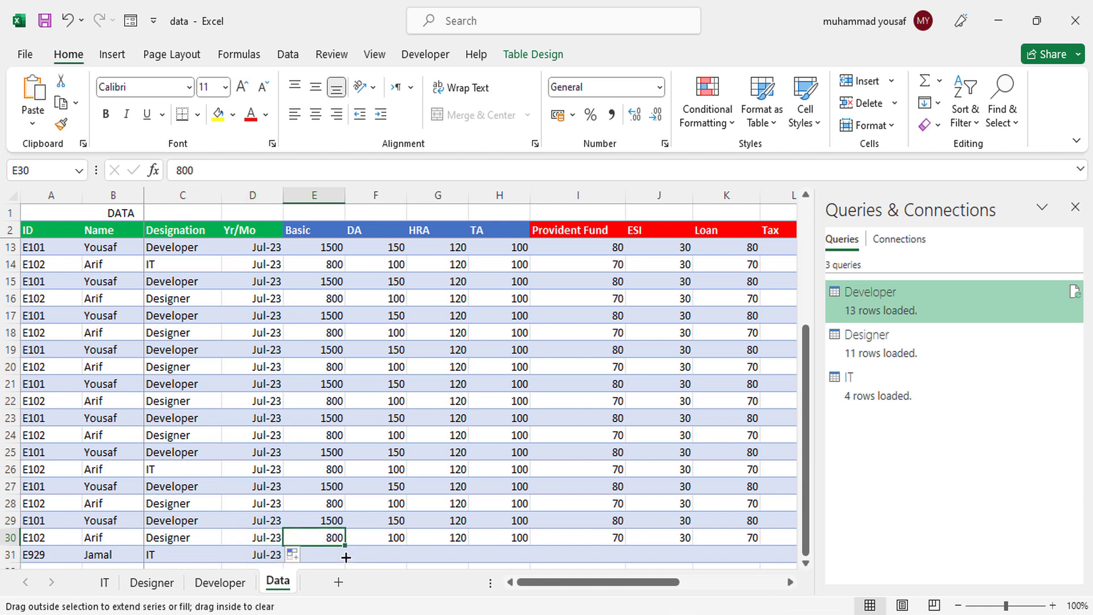
left_click(391, 555)
type("300")
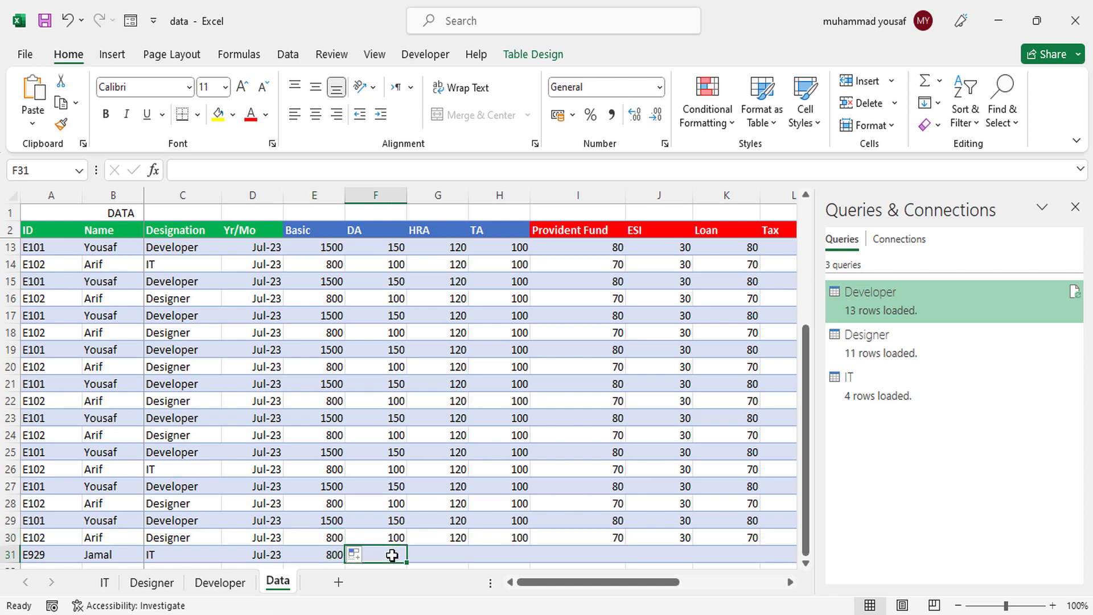
left_click(446, 560)
type("20")
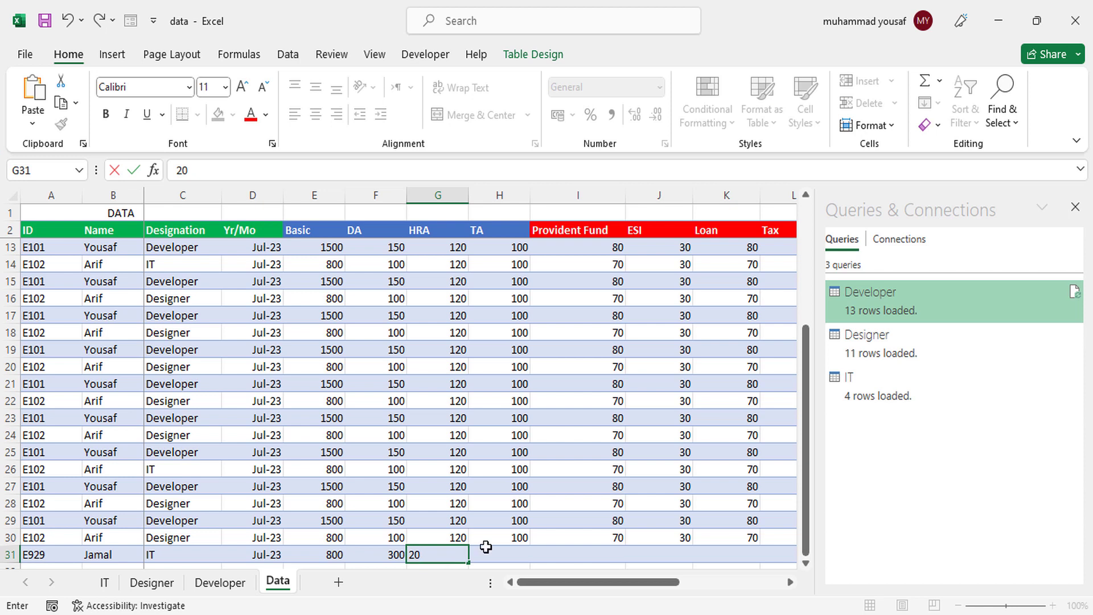
left_click(503, 550)
type("100")
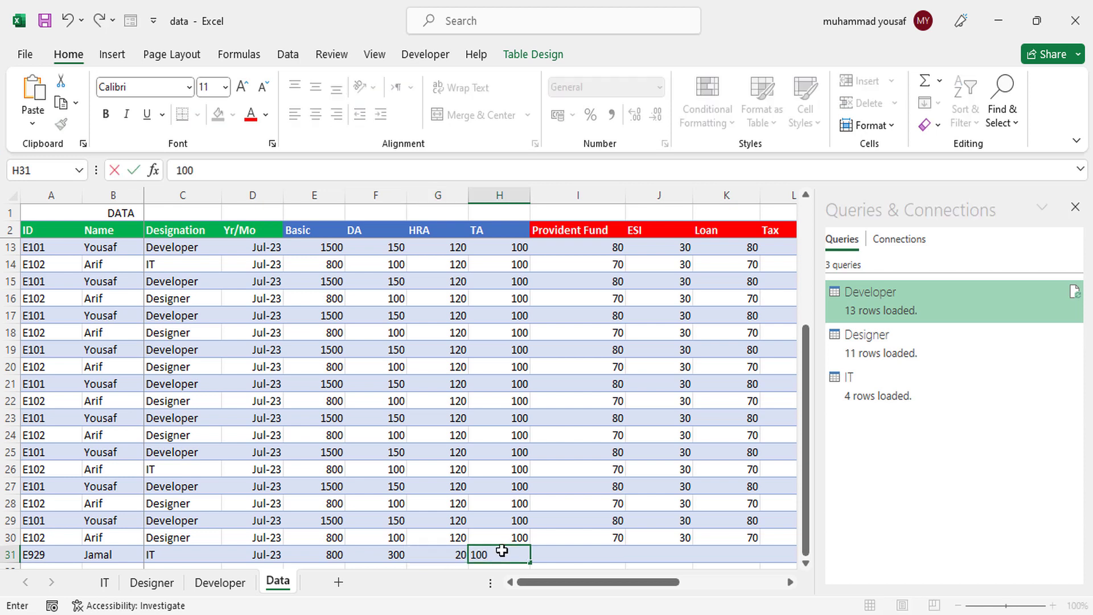
left_click(590, 553)
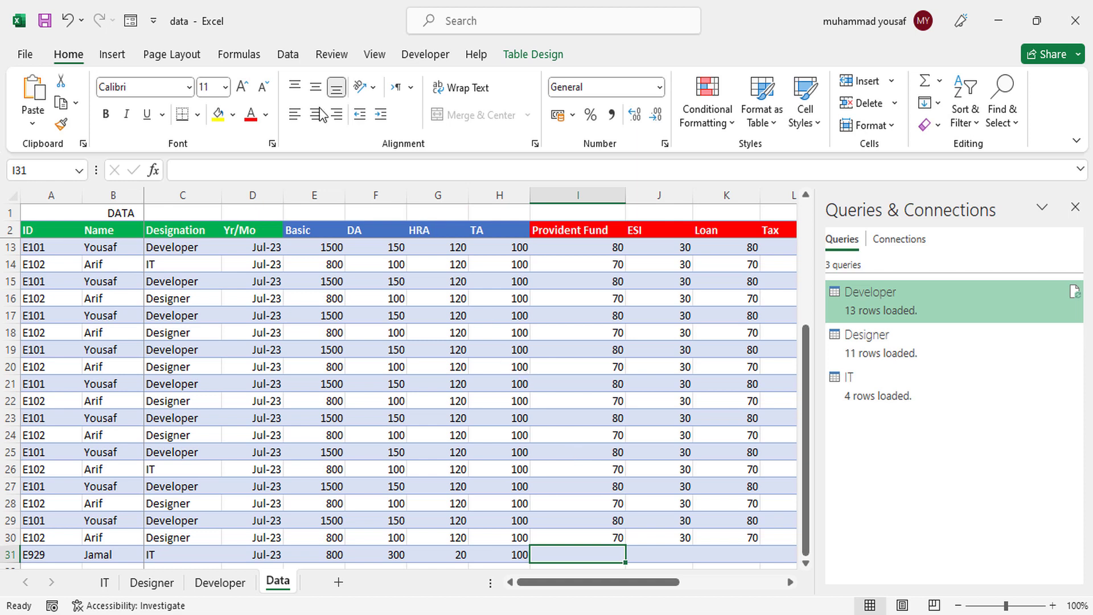
left_click(289, 55)
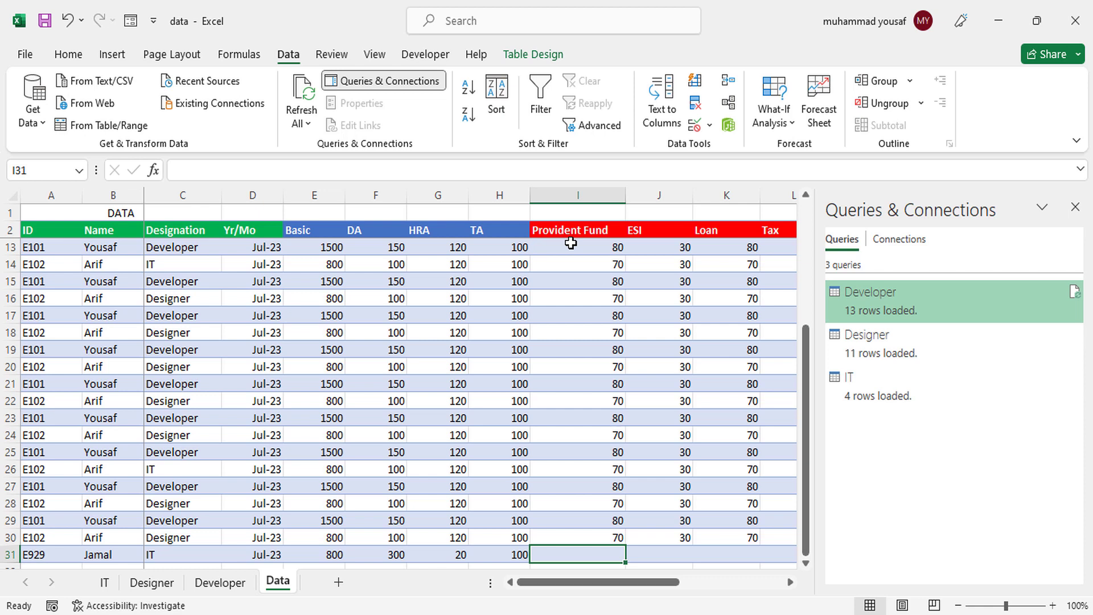
left_click(306, 119)
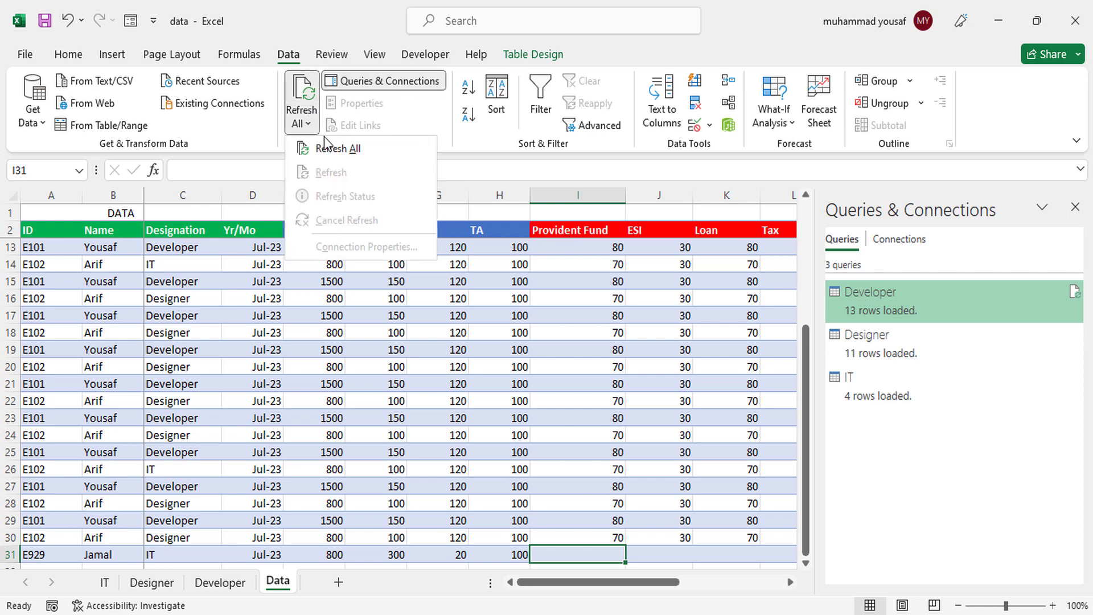
left_click(325, 146)
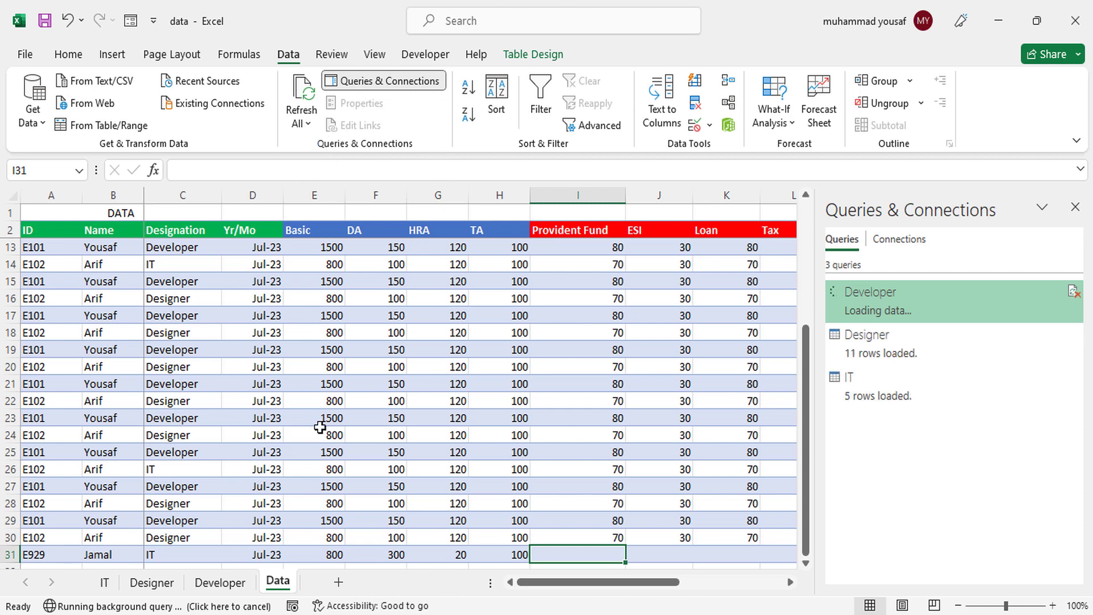
left_click(104, 584)
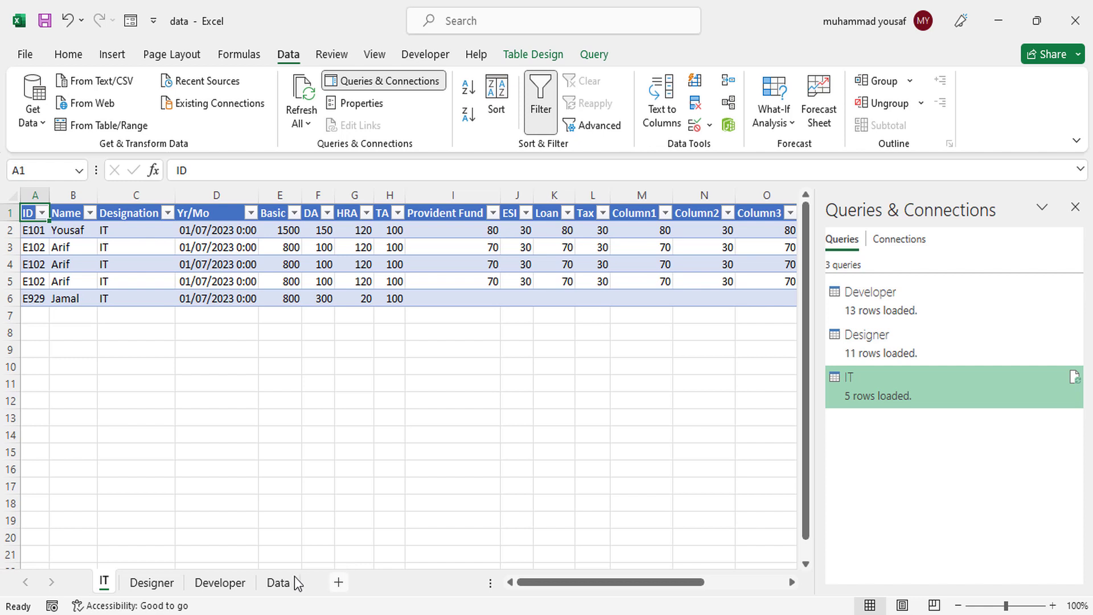
left_click(151, 583)
left_click(220, 582)
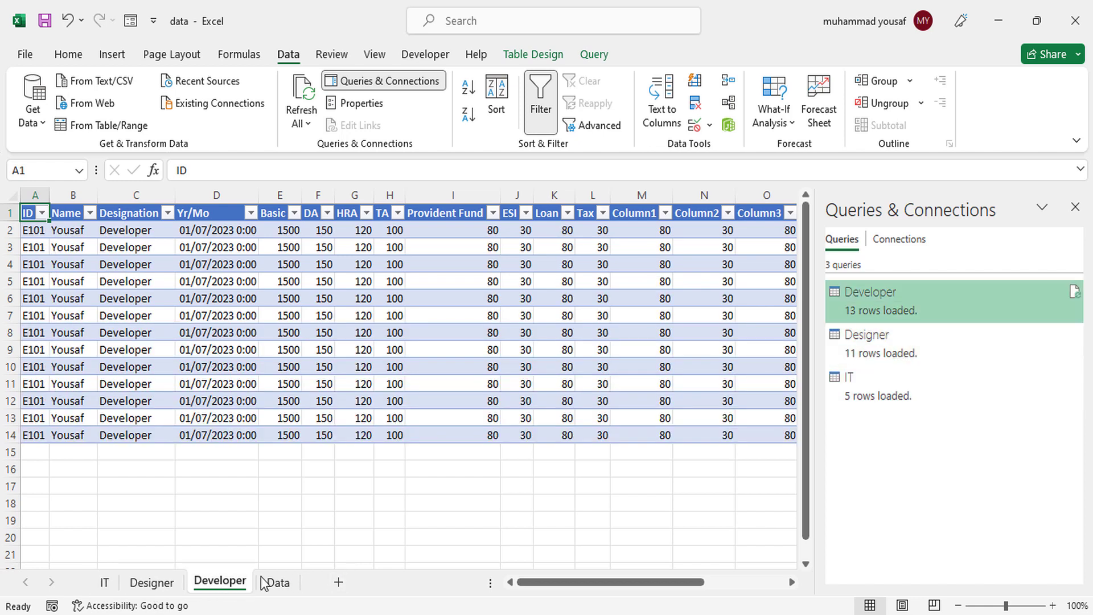
left_click(278, 582)
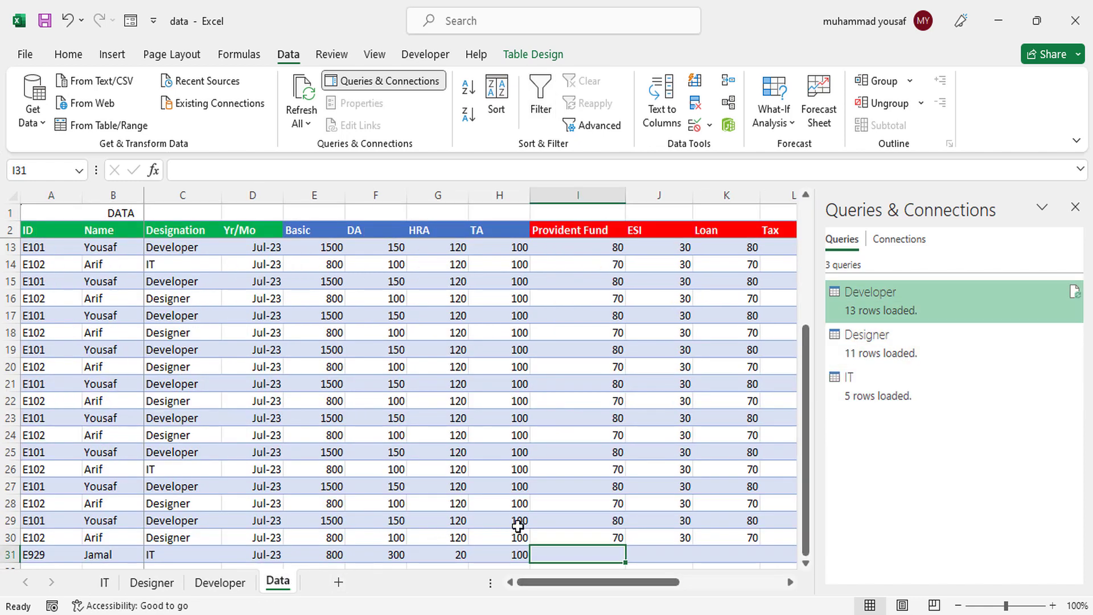